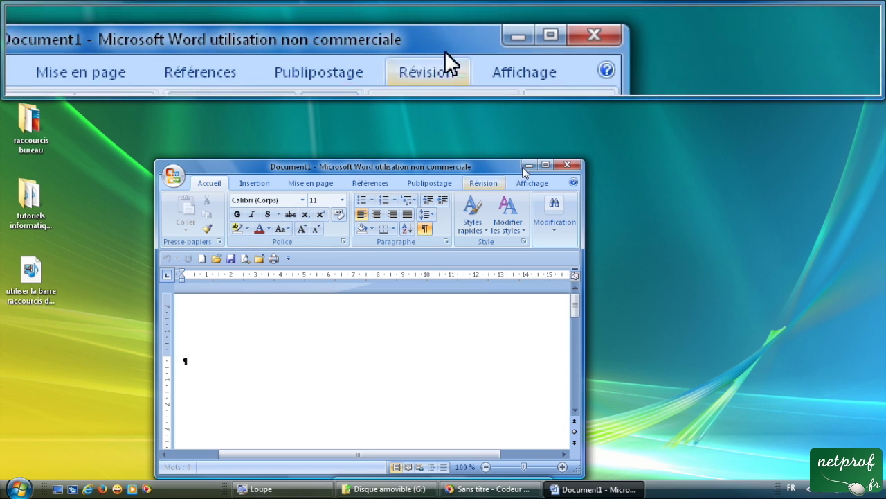
Maximize and then minimize the Word window, and launch Excel from the Office group of the desktop dock.
left_click(546, 164)
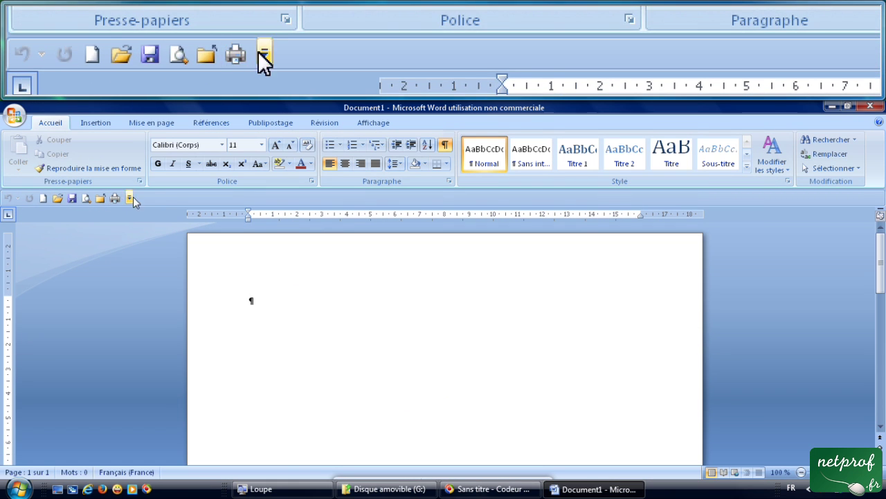
left_click(830, 108)
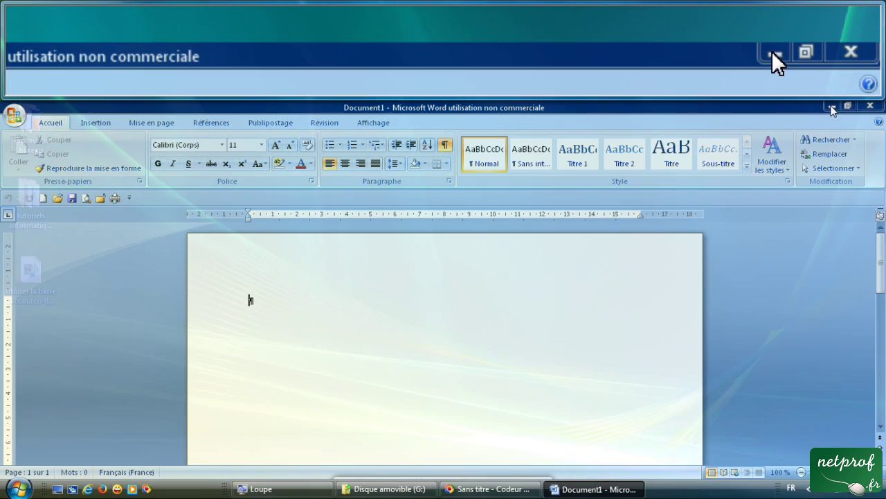
mouse_move(404, 450)
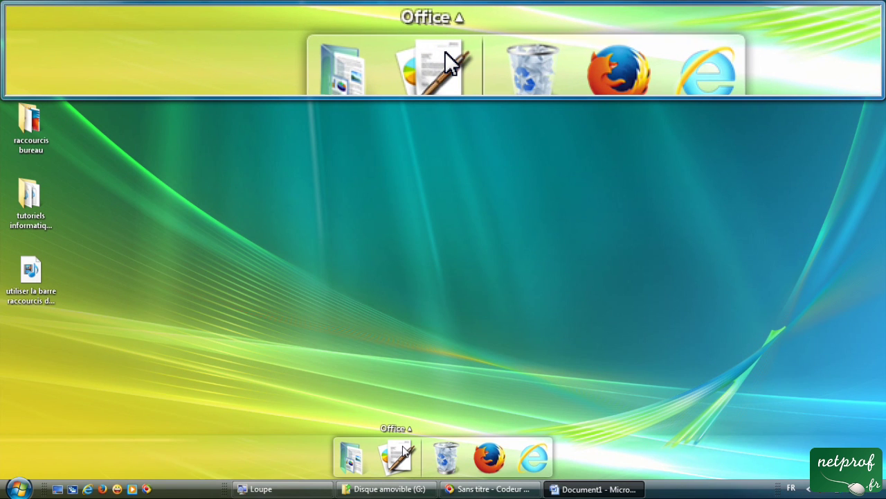
left_click(400, 453)
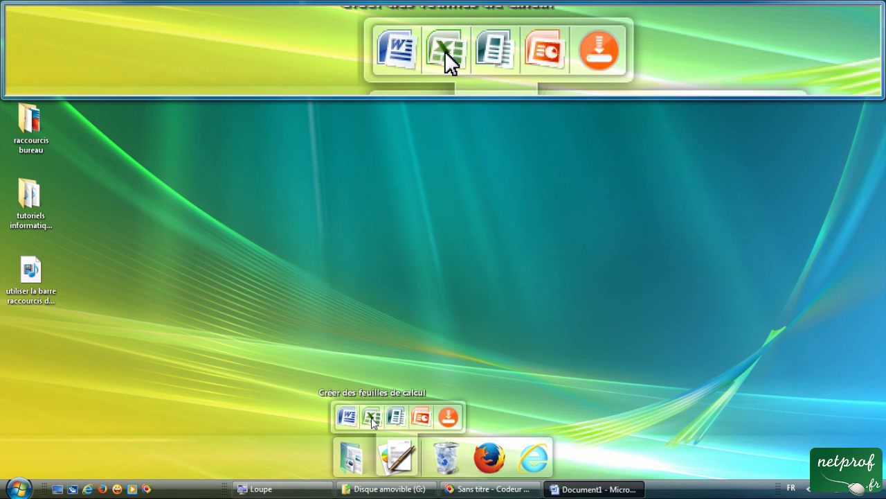
left_click(372, 417)
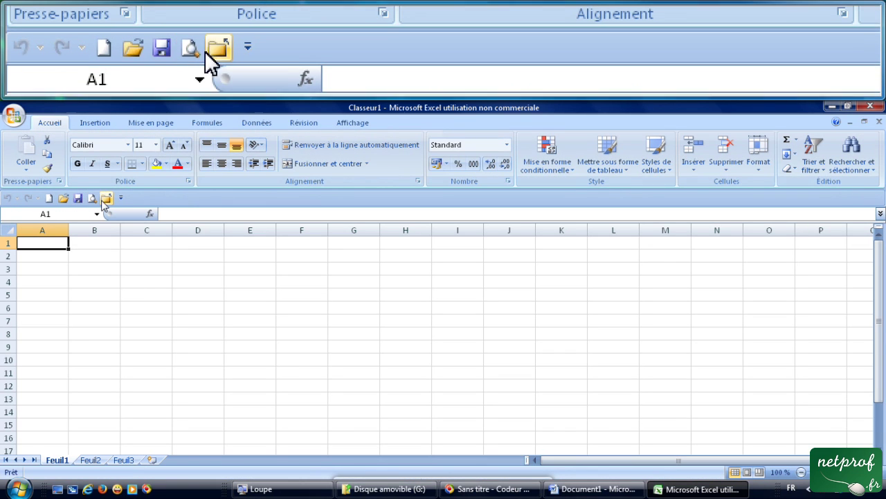
Minimize the Excel window and launch PowerPoint from the Office group of the desktop dock.
left_click(831, 106)
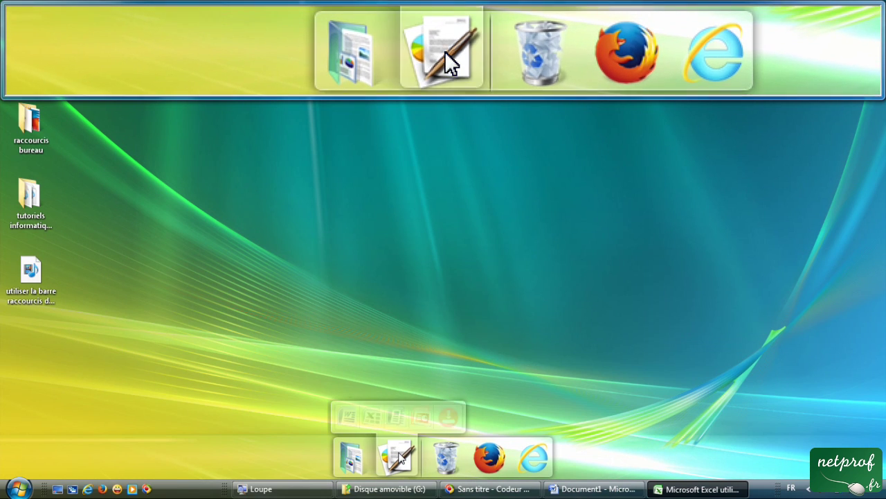
left_click(396, 457)
left_click(422, 416)
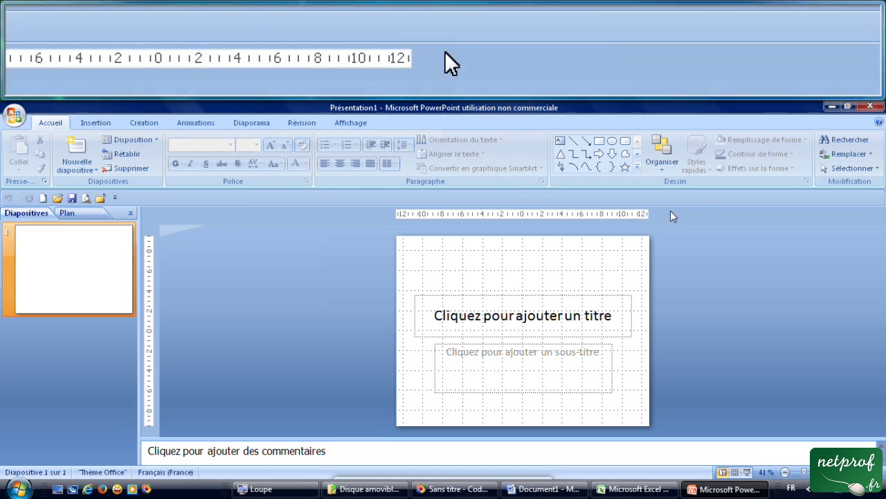
Switch from PowerPoint to the Word window, close its blank document and create a new one.
left_click(832, 108)
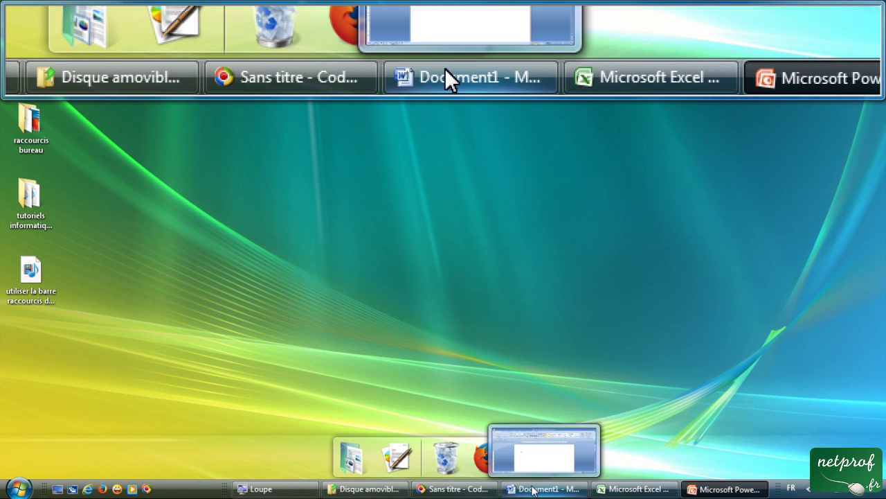
left_click(533, 491)
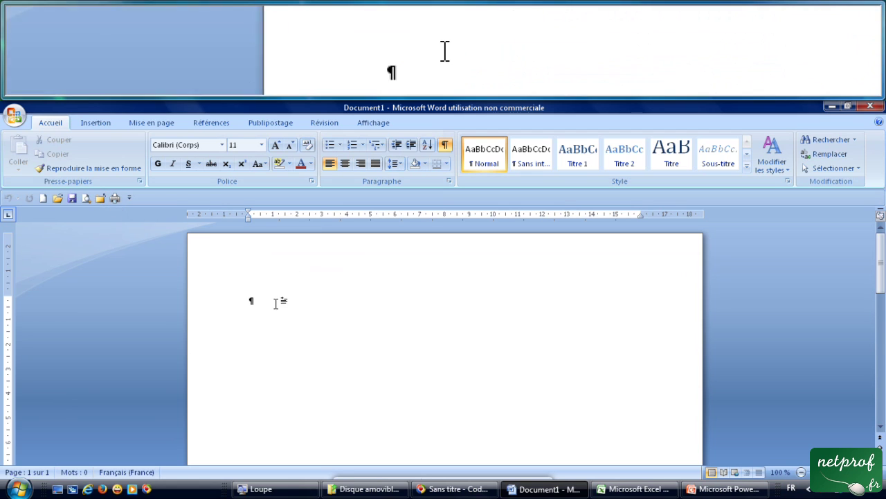
left_click(16, 119)
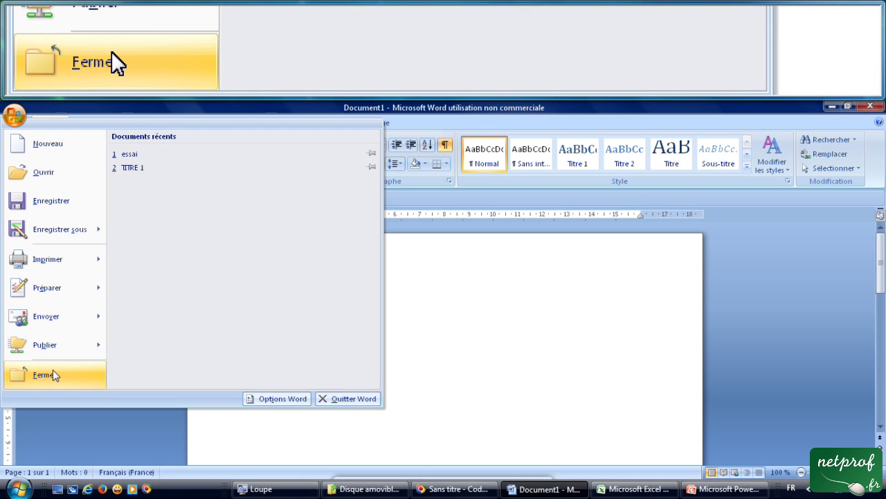
left_click(247, 299)
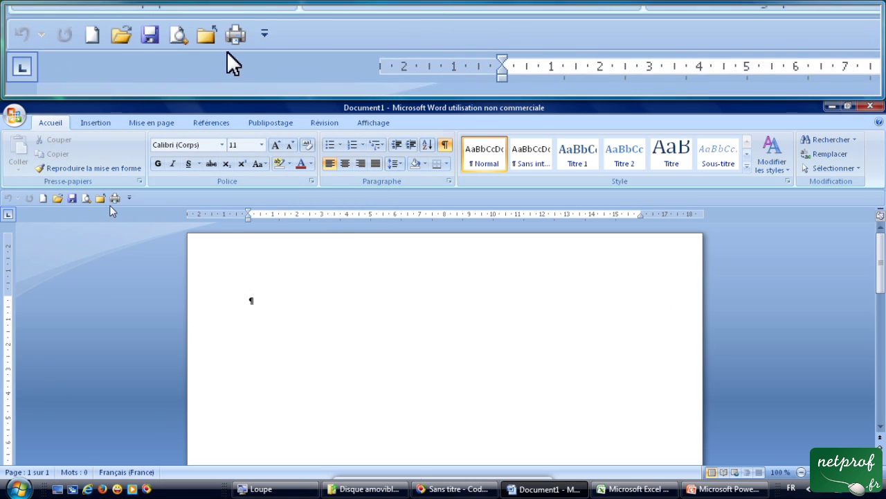
left_click(101, 199)
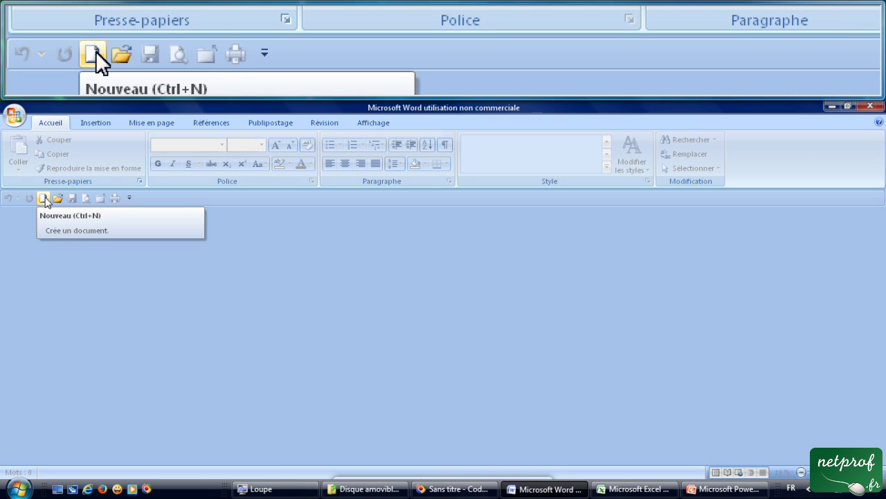
left_click(44, 199)
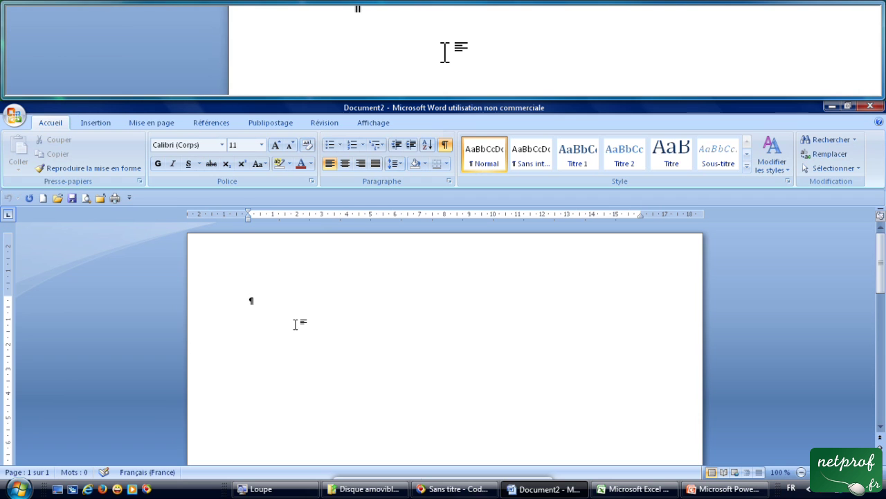
Close the current Word document and create another from the Document vierge template under Vierge et récent.
left_click(15, 116)
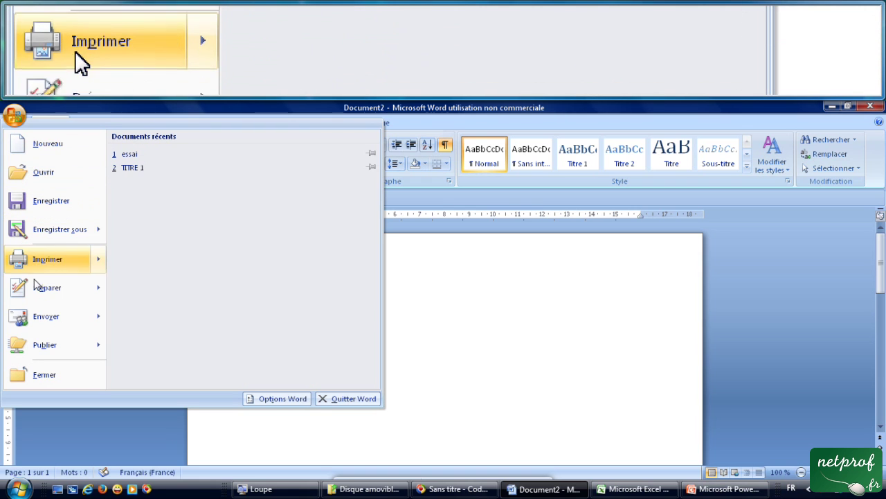
left_click(52, 374)
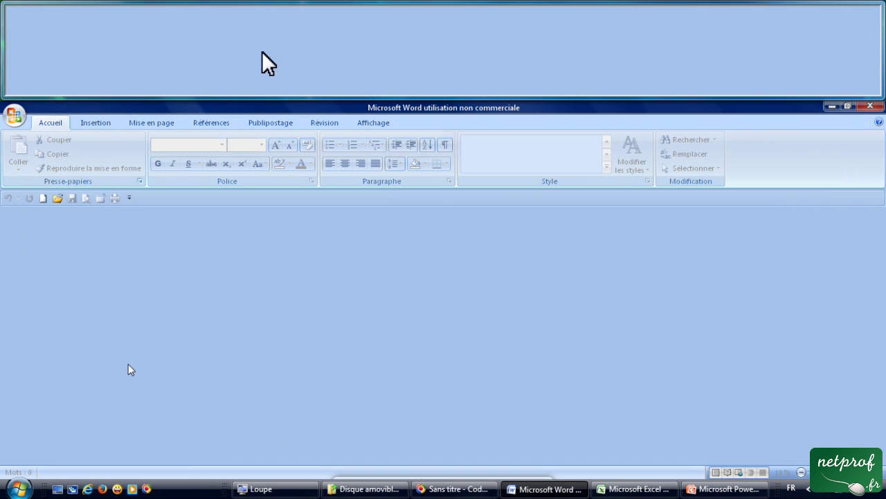
left_click(17, 124)
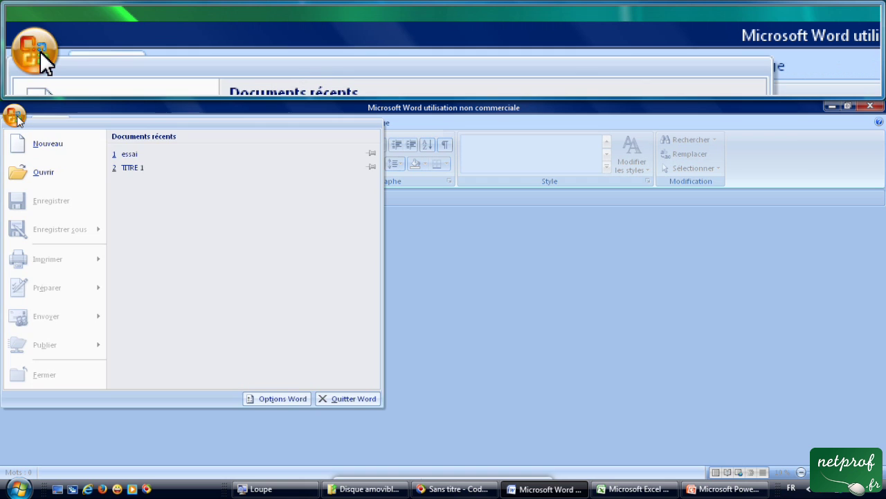
left_click(33, 149)
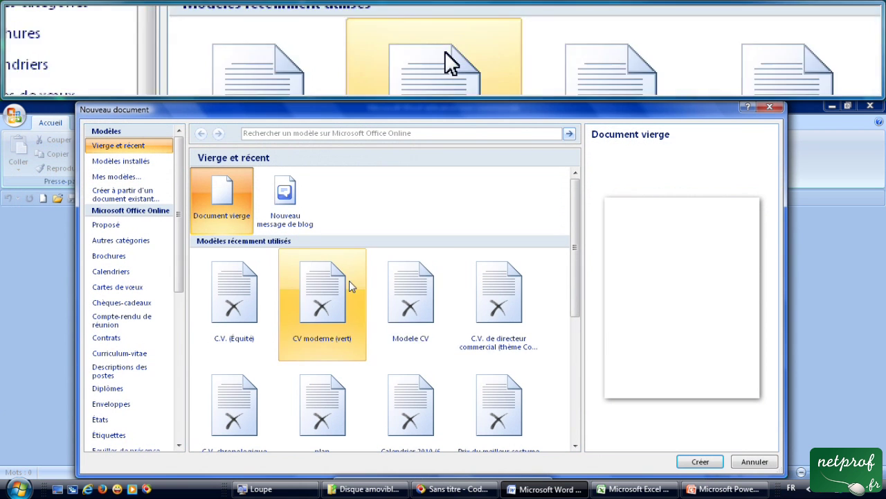
left_click(701, 461)
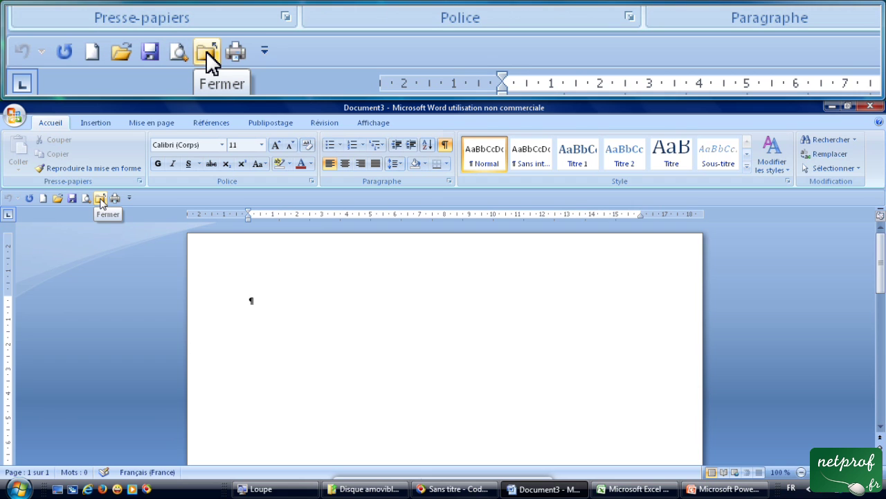
Close the template-based document and create a blank document directly, without choosing a template.
left_click(99, 198)
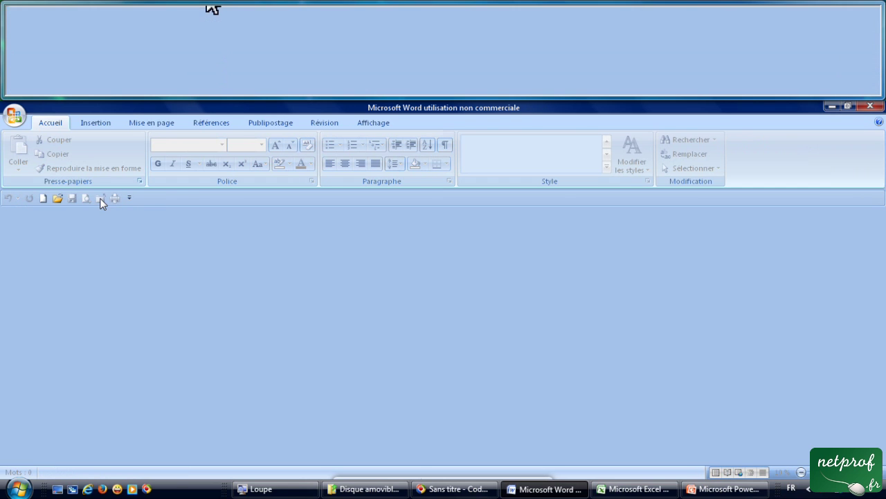
left_click(43, 198)
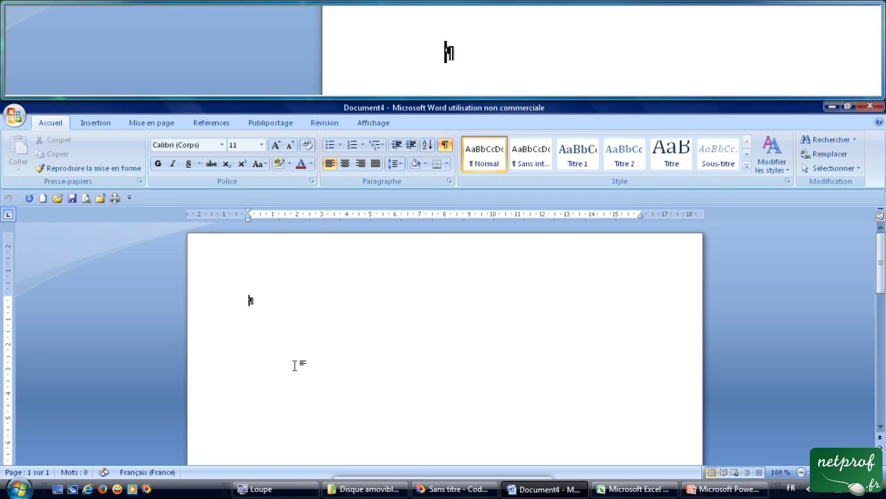
Switch from Word to the Excel window, close its open workbook and create a new one.
left_click(829, 108)
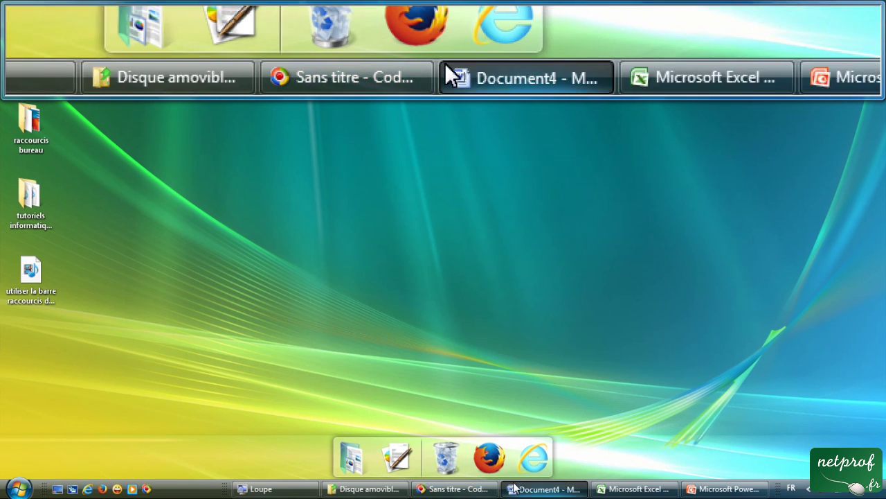
left_click(616, 488)
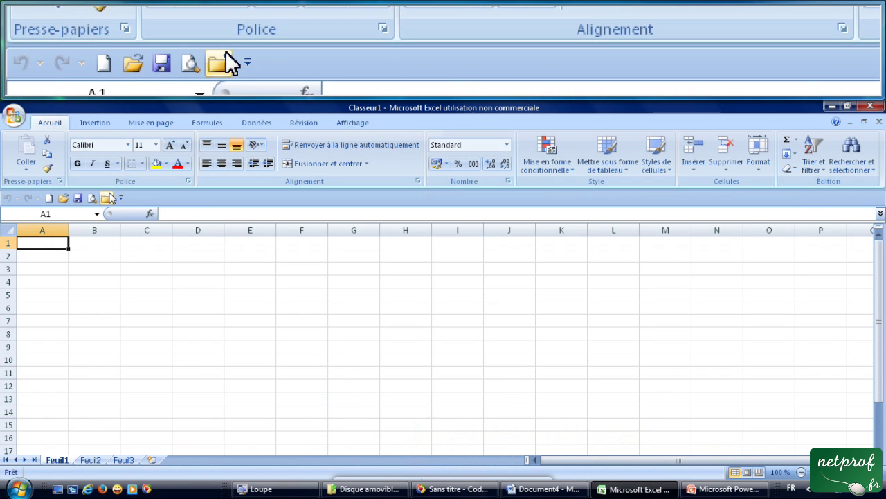
left_click(107, 199)
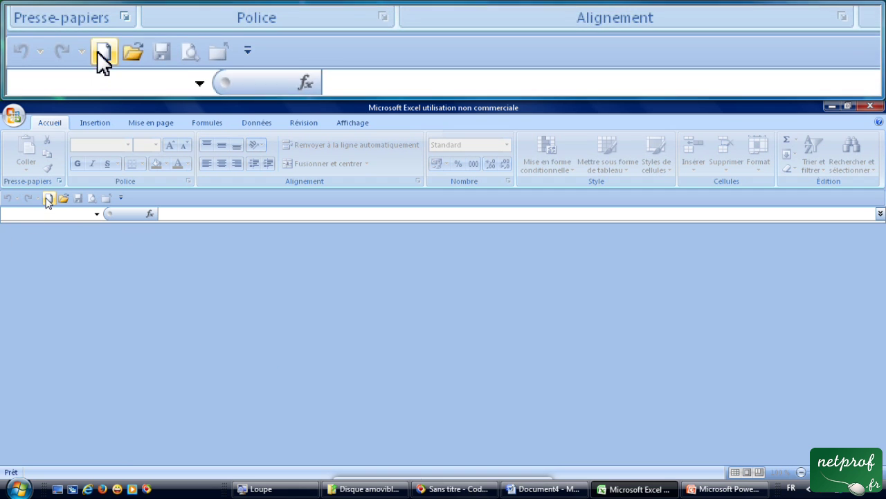
left_click(50, 200)
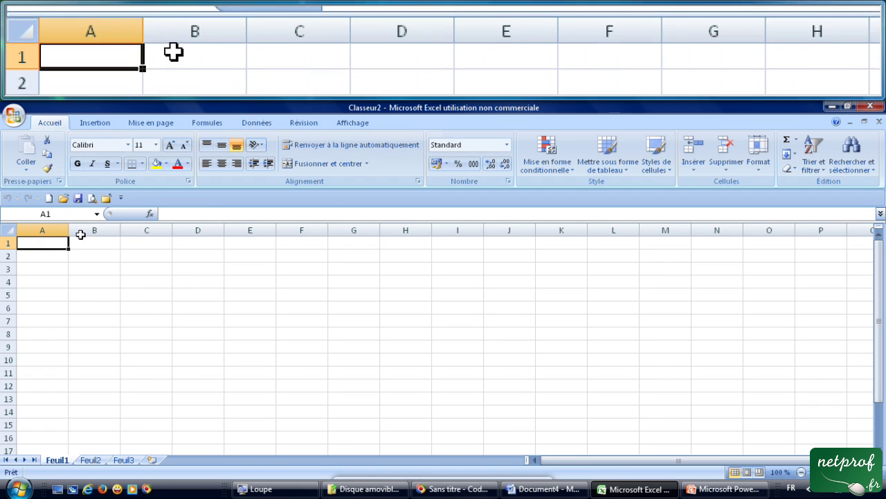
Close the current workbook and create another from the Nouveau classeur Excel template under Vierge et récent.
left_click(14, 115)
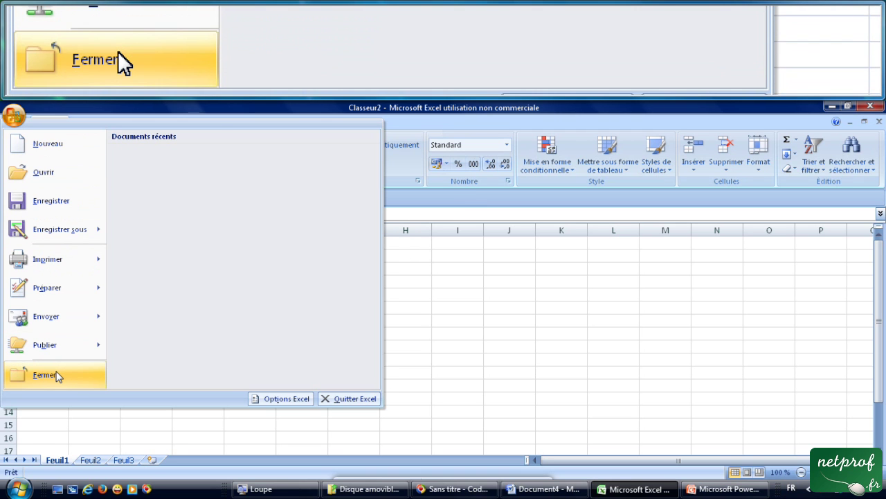
left_click(57, 376)
left_click(15, 117)
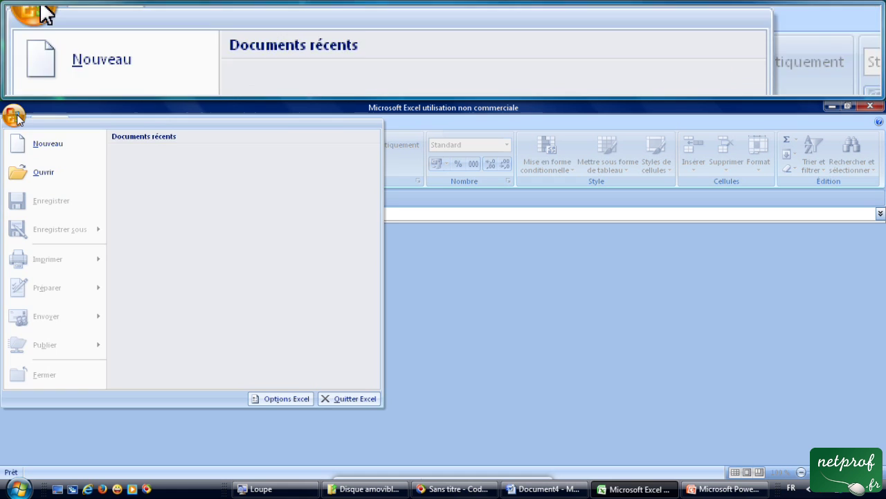
left_click(33, 144)
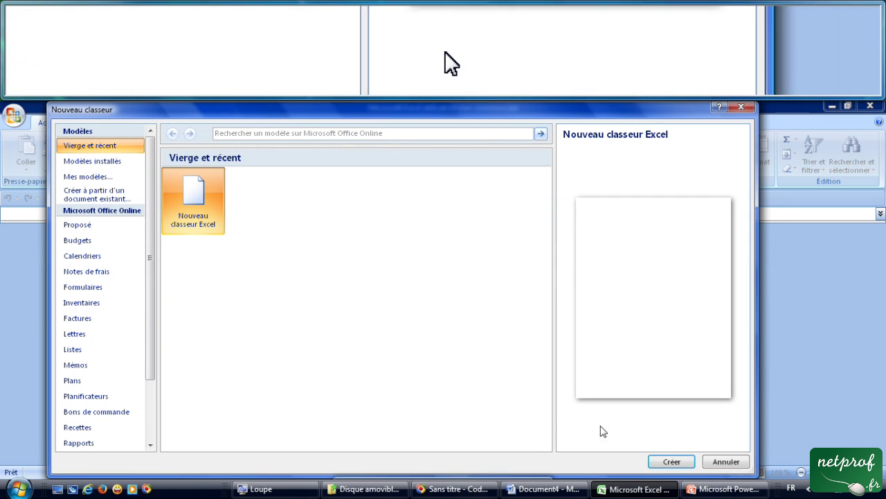
left_click(670, 460)
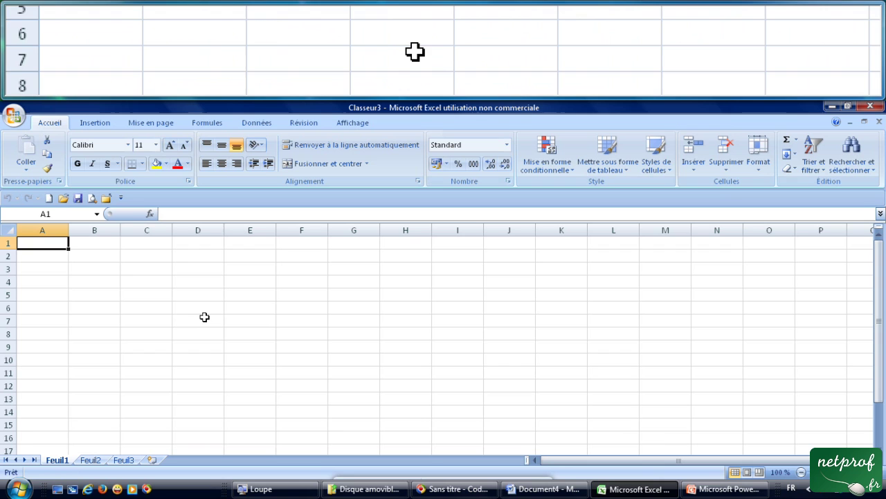
Close the template-based workbook and create a blank workbook directly, without choosing a template.
left_click(107, 198)
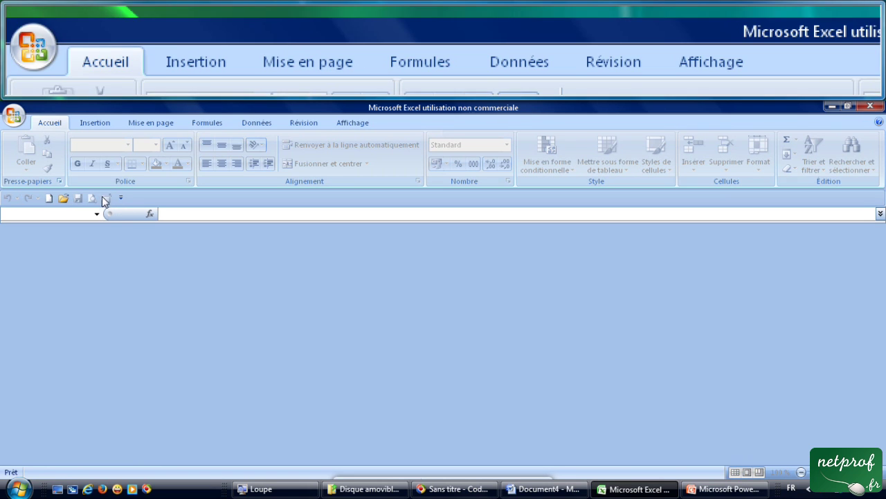
left_click(49, 198)
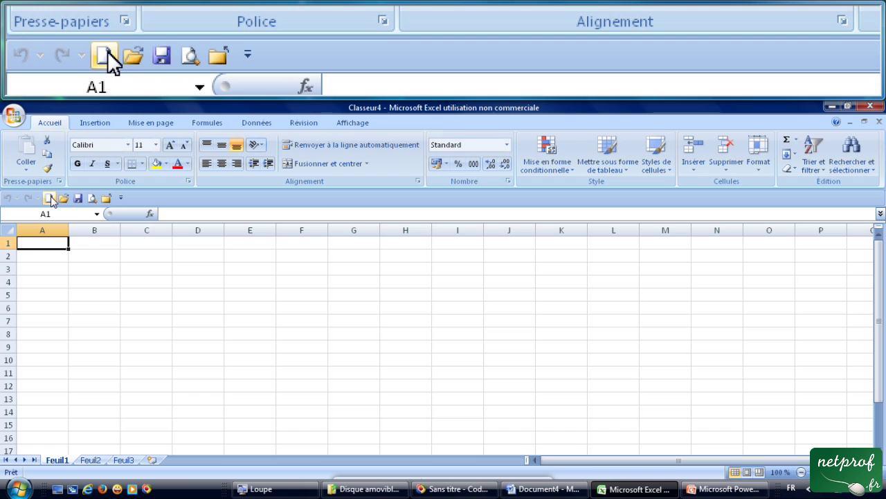
Switch from Excel to the PowerPoint window, close its open presentation and create a new one.
left_click(832, 106)
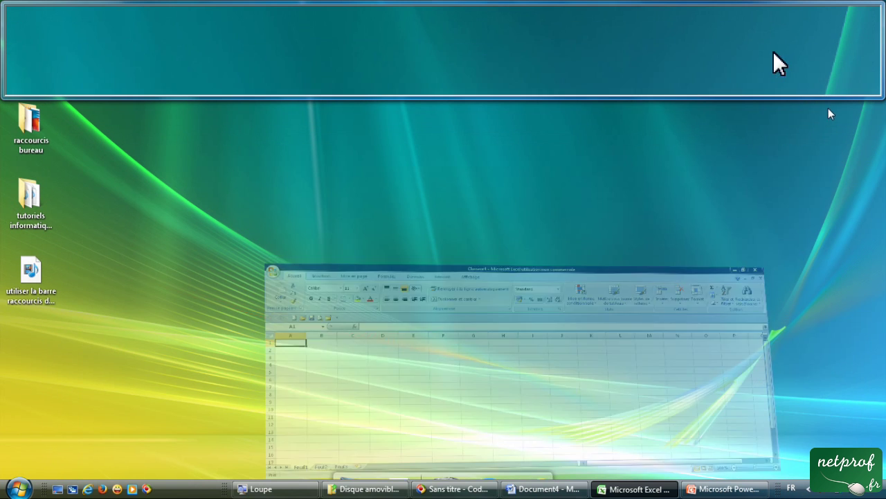
left_click(718, 490)
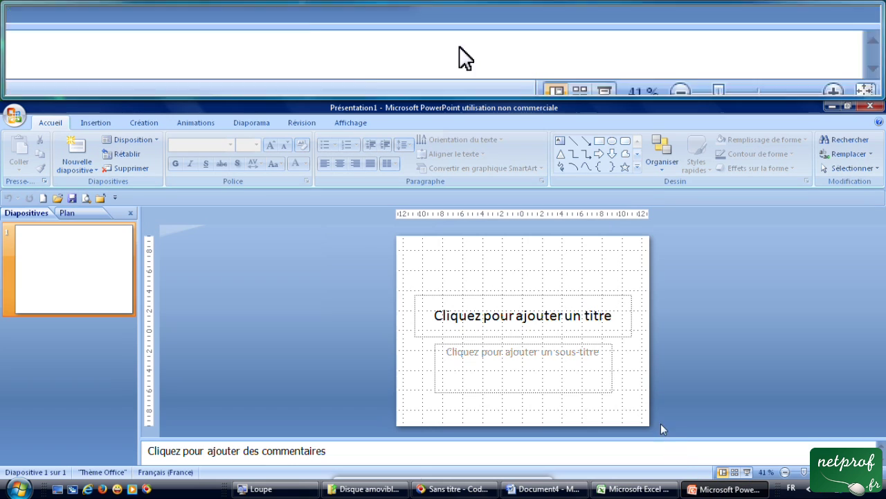
left_click(101, 199)
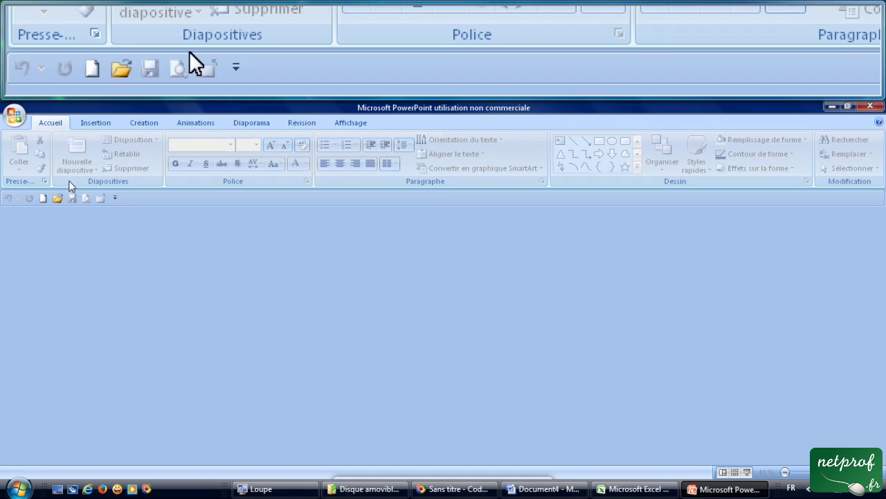
left_click(43, 198)
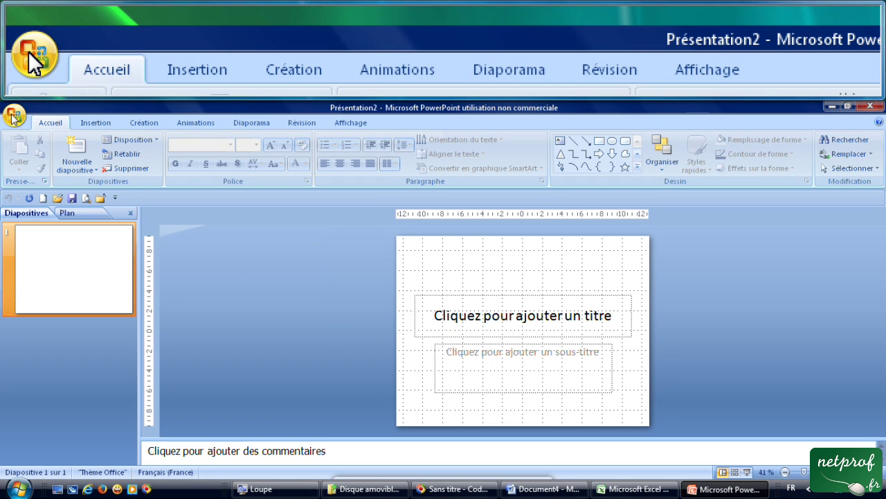
Close the current presentation and create another from the Nouvelle présentation template under Vierge et récent.
left_click(14, 114)
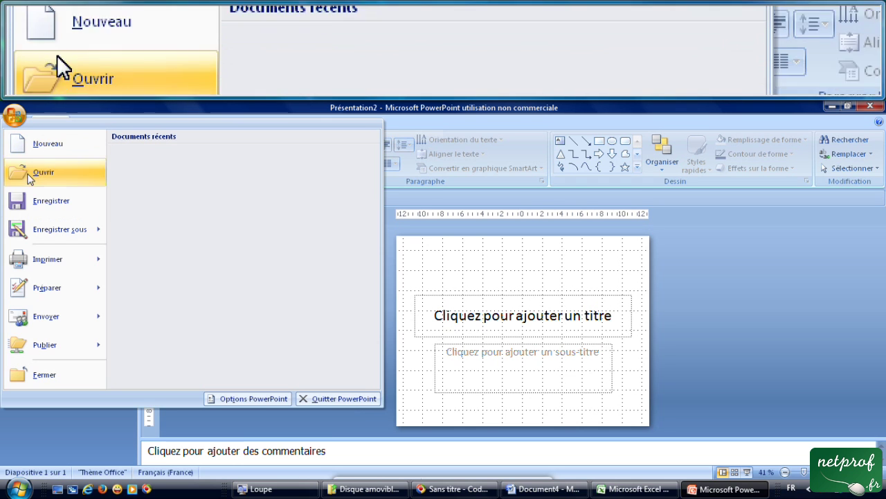
left_click(59, 374)
left_click(14, 114)
left_click(39, 144)
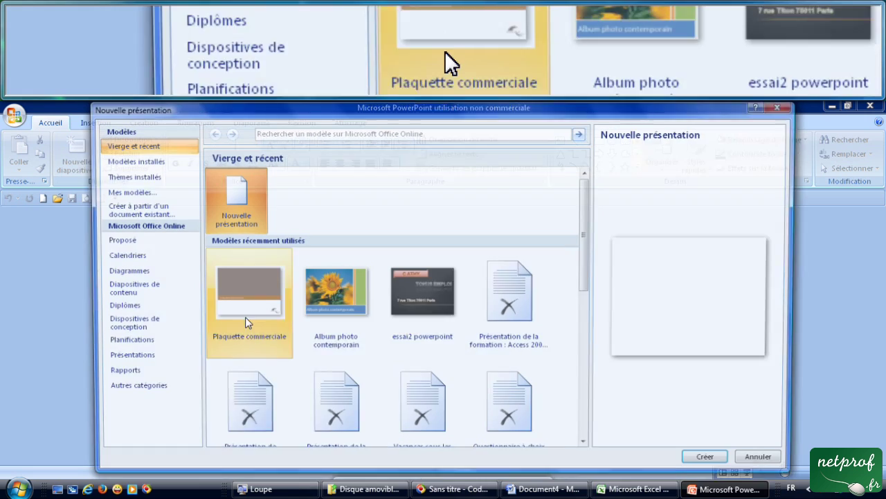
left_click(725, 457)
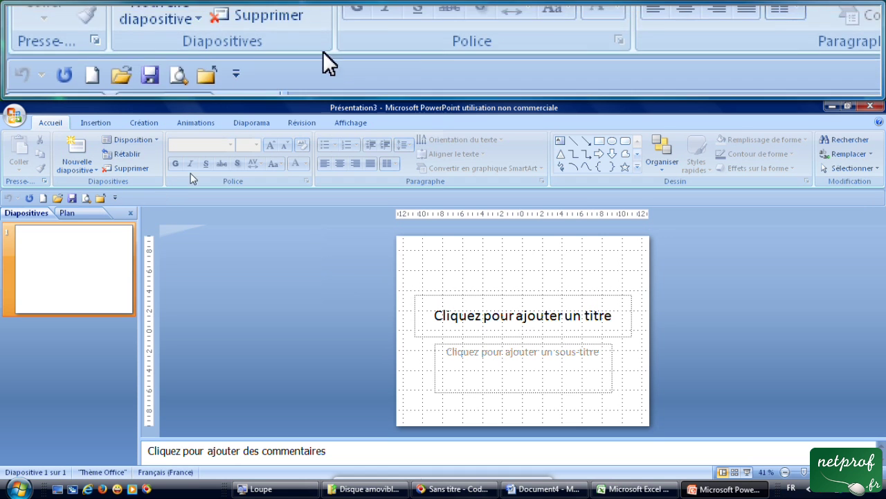
Minimize PowerPoint, switch to the Word window and close its open blank document.
left_click(832, 106)
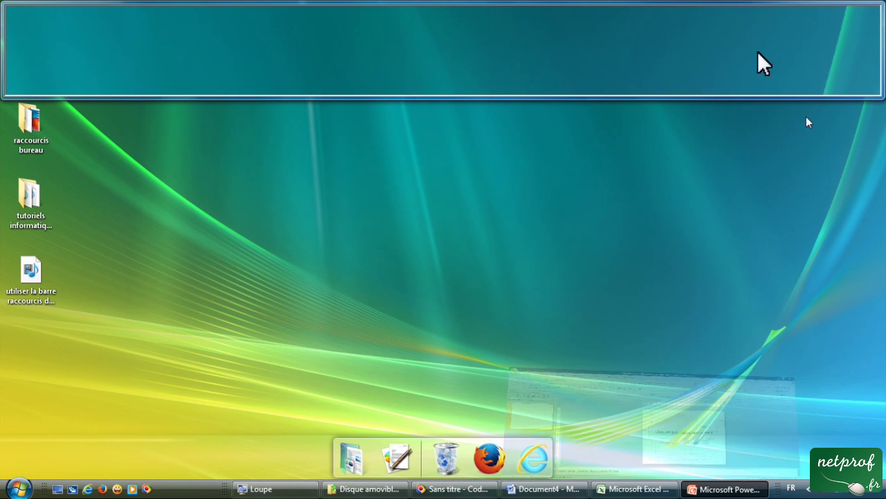
left_click(552, 488)
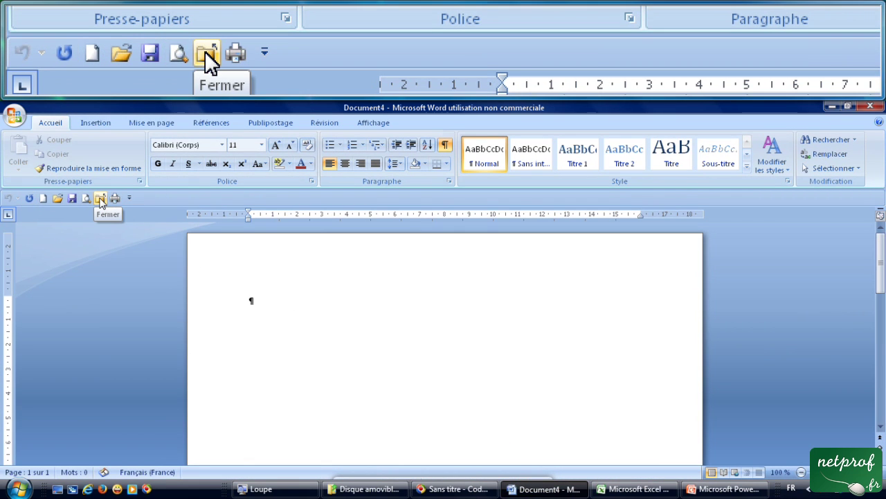
left_click(100, 200)
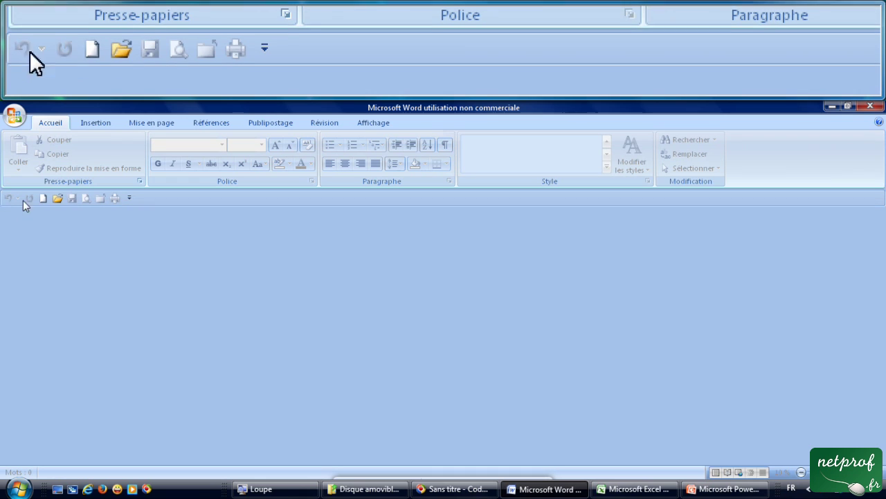
Open the existing Word document Lettre_DIF from the Documents folder.
left_click(59, 199)
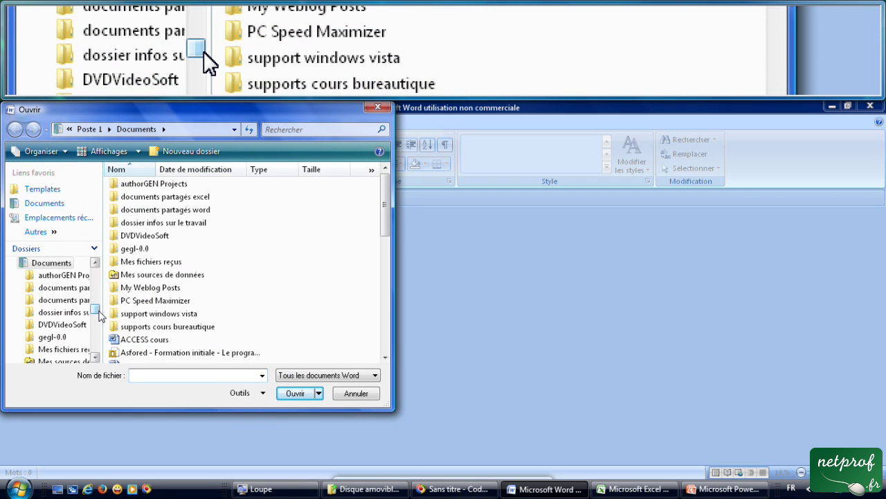
left_click_drag(97, 313, 95, 270)
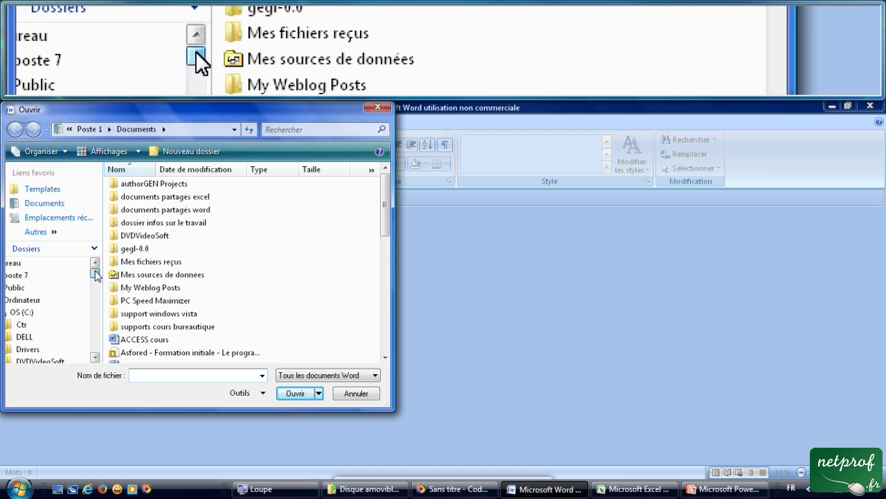
left_click(43, 205)
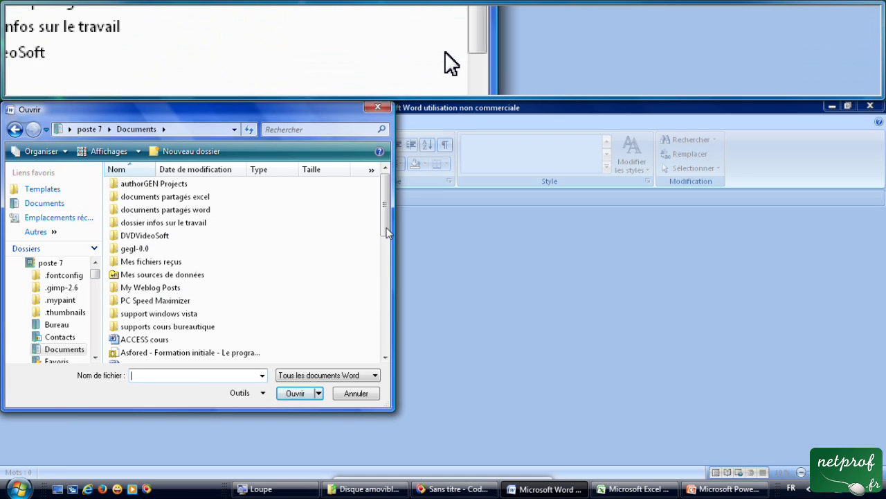
left_click_drag(385, 235, 398, 338)
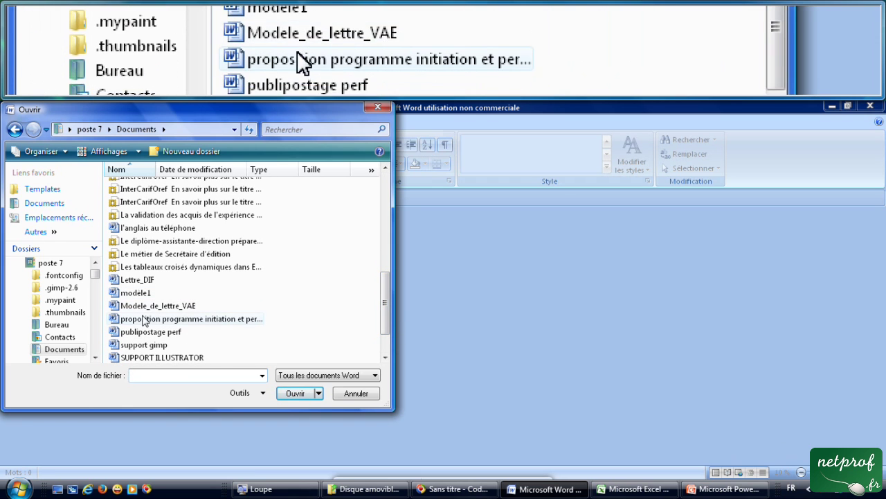
left_click(137, 280)
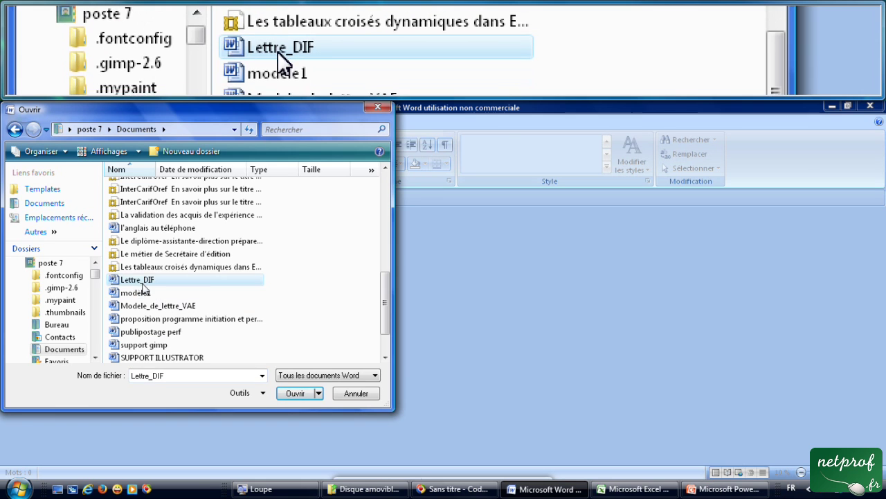
left_click(300, 392)
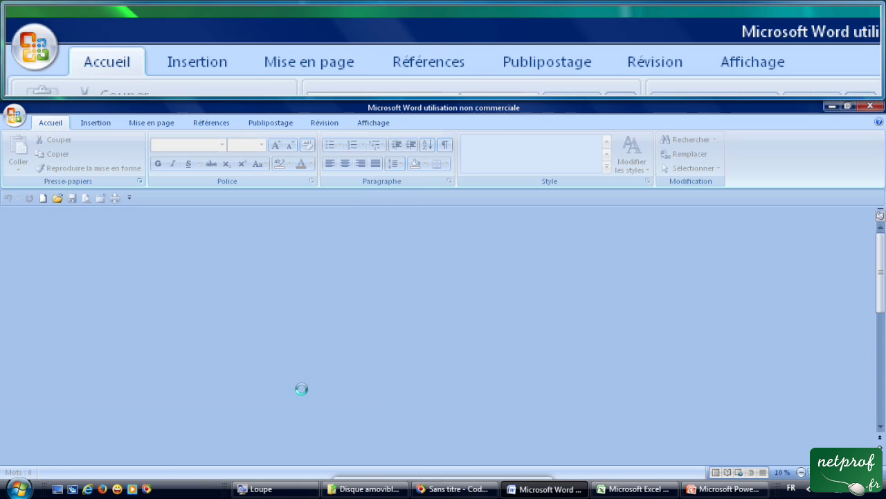
Look through the Lettre_DIF letter down to its end and close it without quitting Word.
scroll(263, 362, "down", 7)
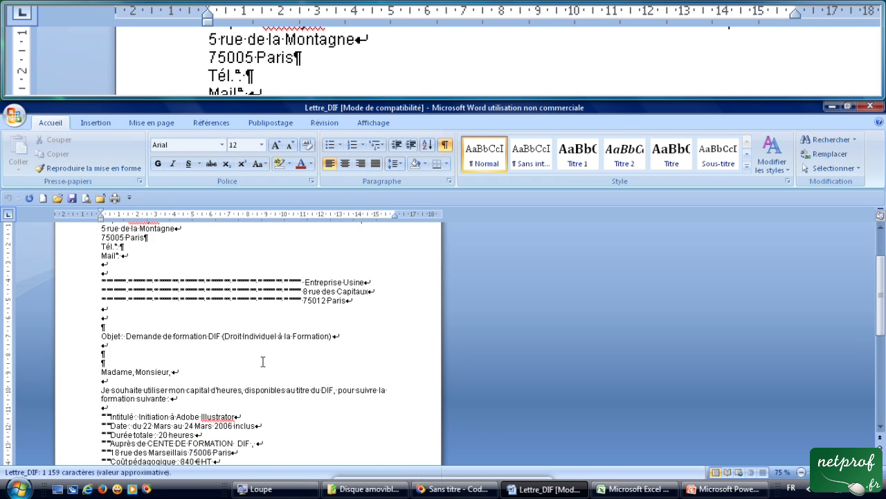
scroll(262, 361, "down", 4)
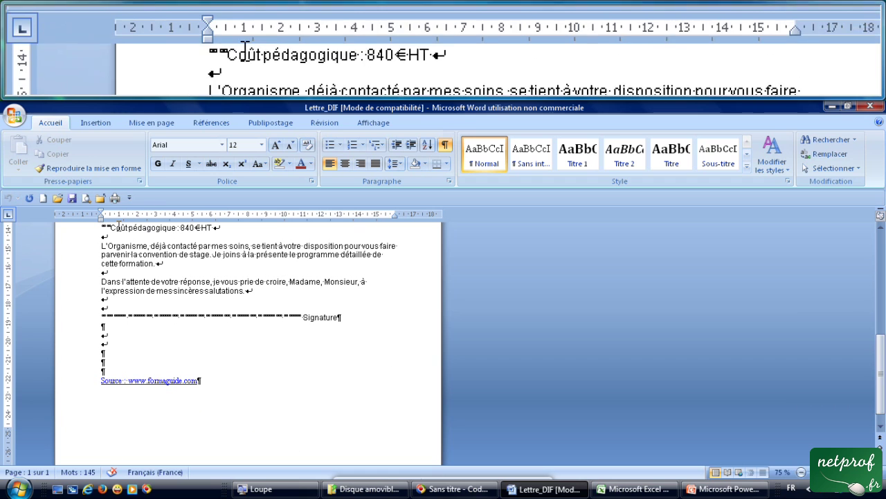
left_click(100, 199)
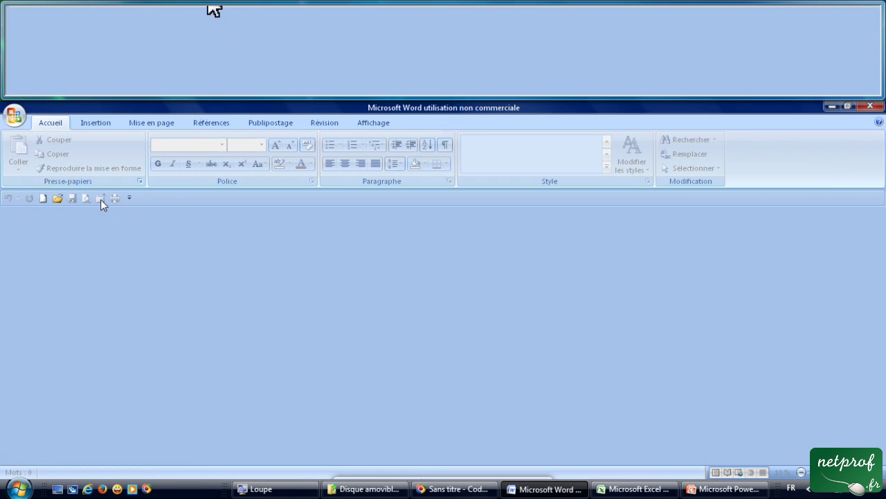
Open the ACCESS cours document from the Documents folder and close it again.
left_click(13, 116)
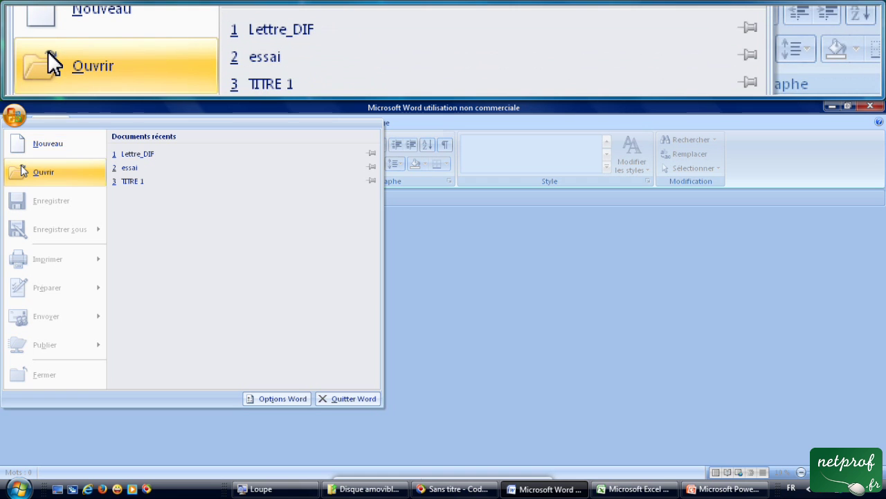
left_click(23, 171)
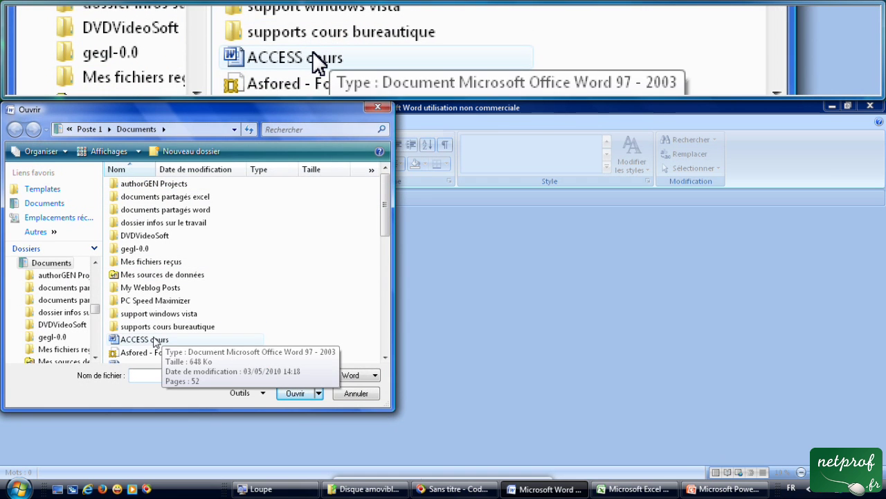
left_click(154, 340)
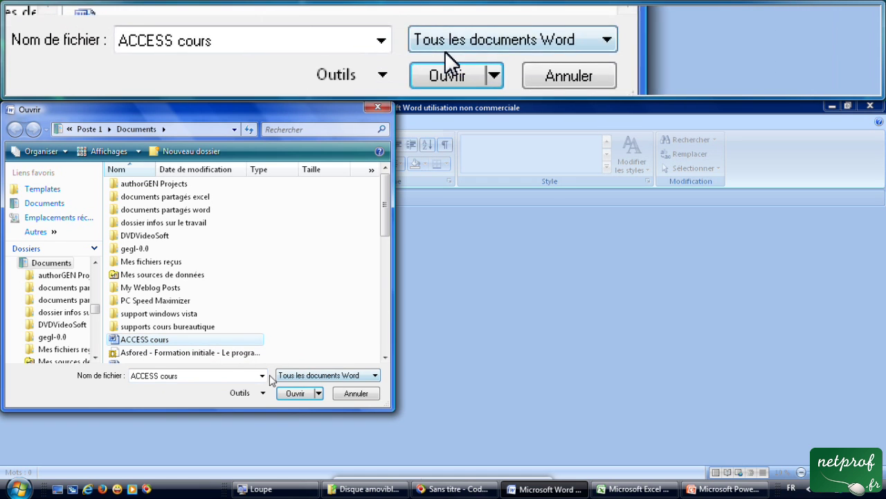
left_click(296, 392)
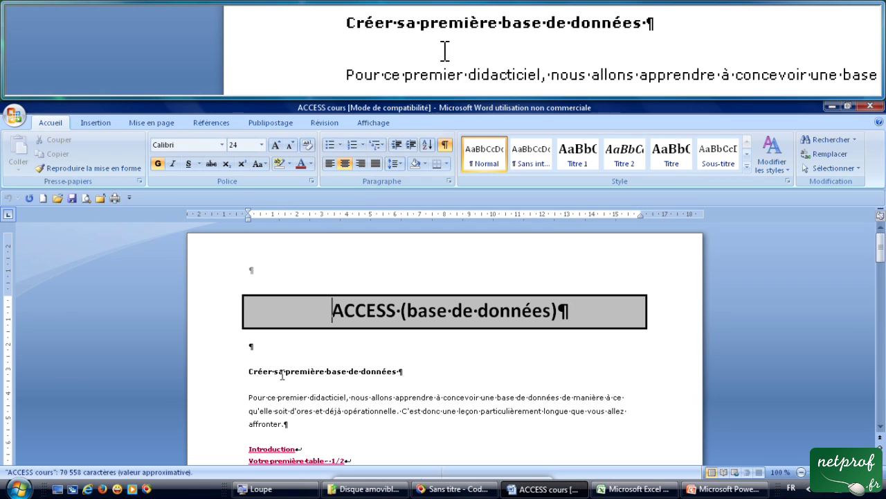
left_click(100, 199)
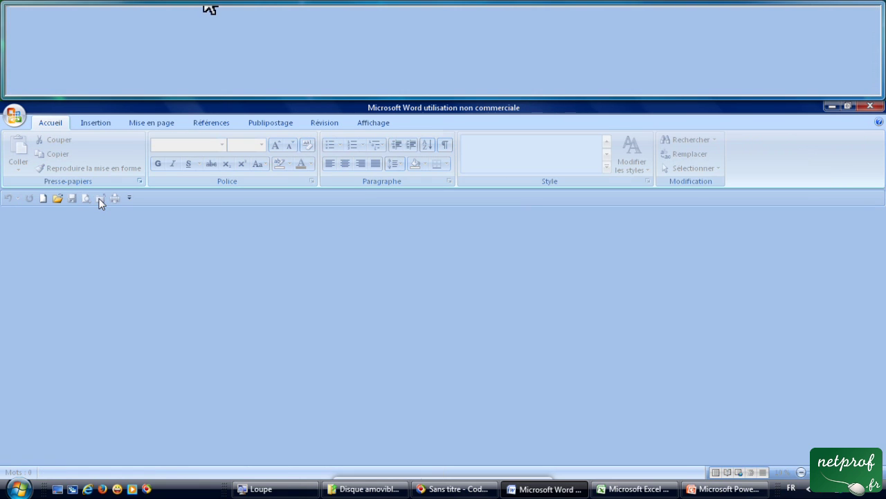
Start opening another Word document and browse to the end of the Documents folder's file list.
left_click(58, 198)
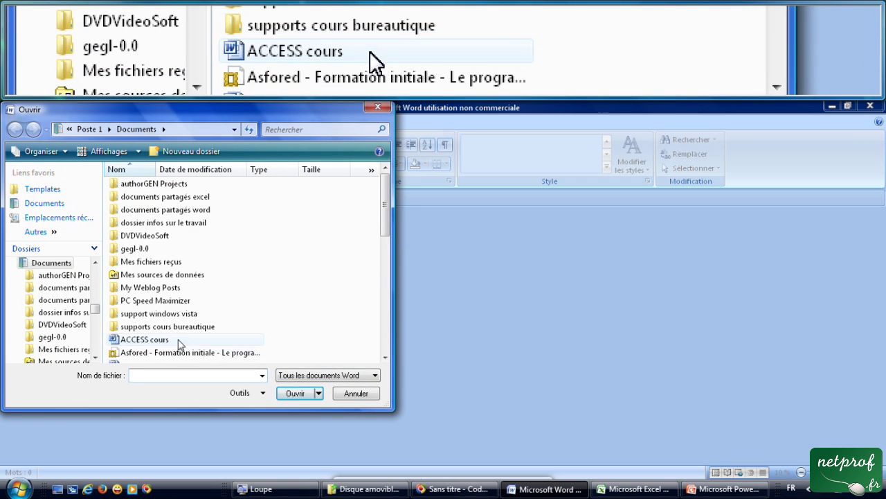
left_click(385, 352)
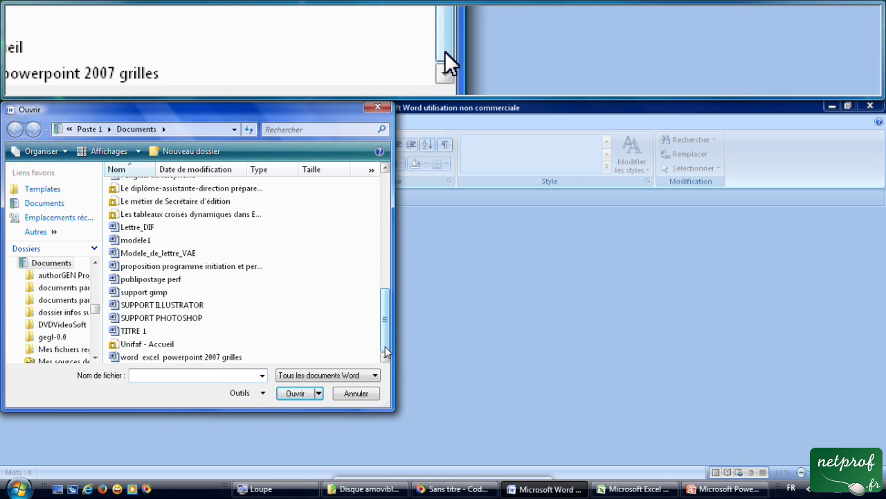
left_click(131, 331)
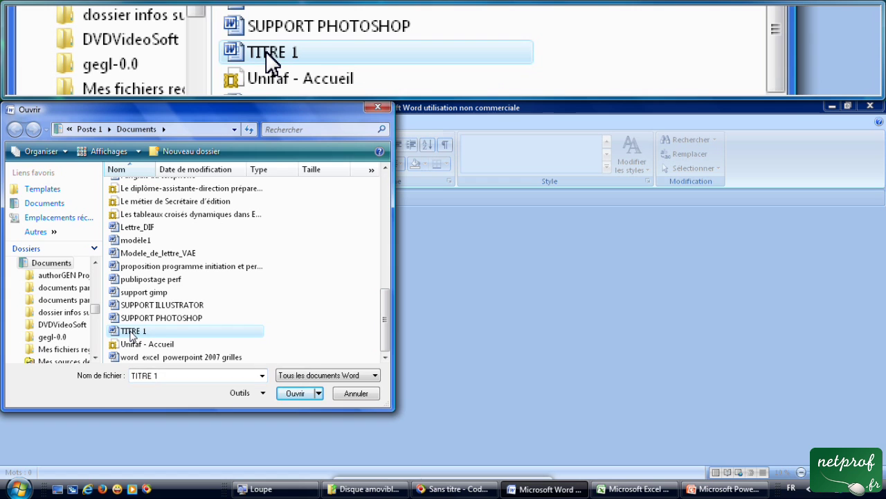
left_click(131, 332)
left_click(114, 333)
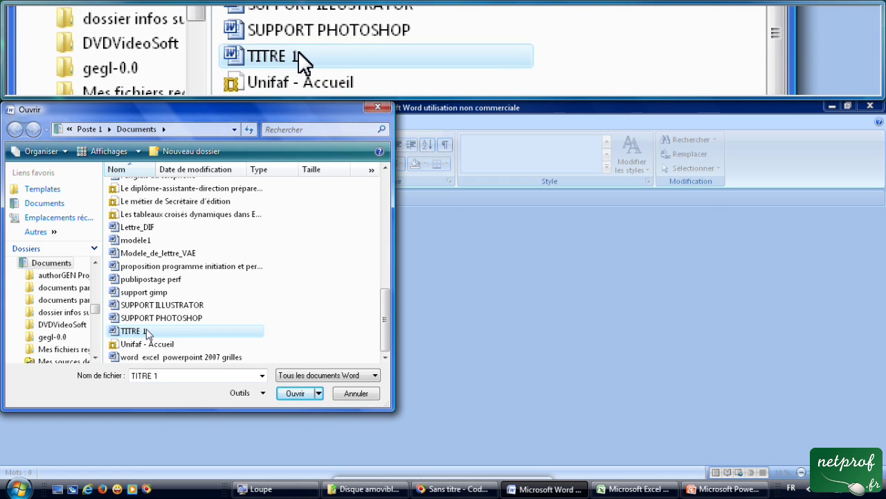
left_click(131, 334)
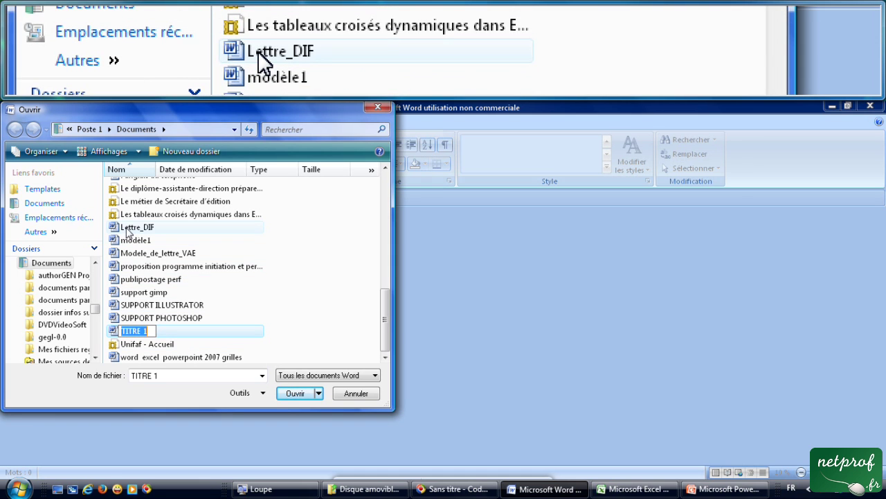
Open the document word excel powerpoint 2007 grilles and close it again.
left_click(127, 357)
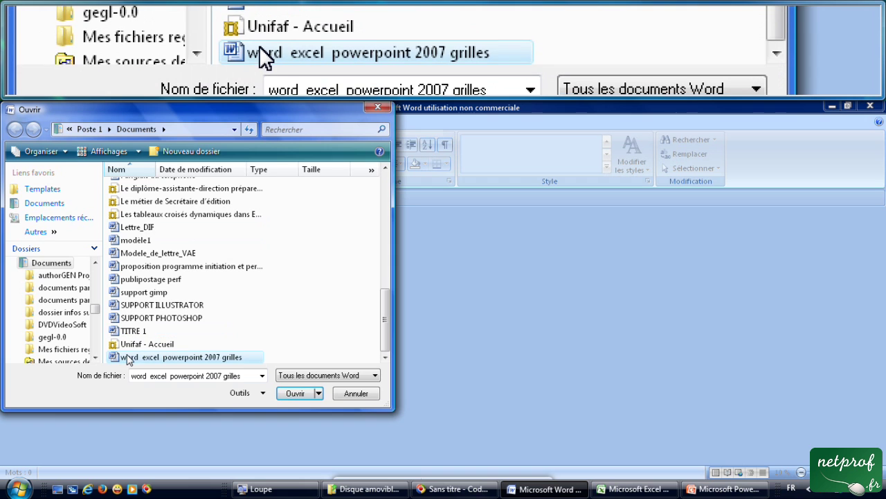
left_click(295, 393)
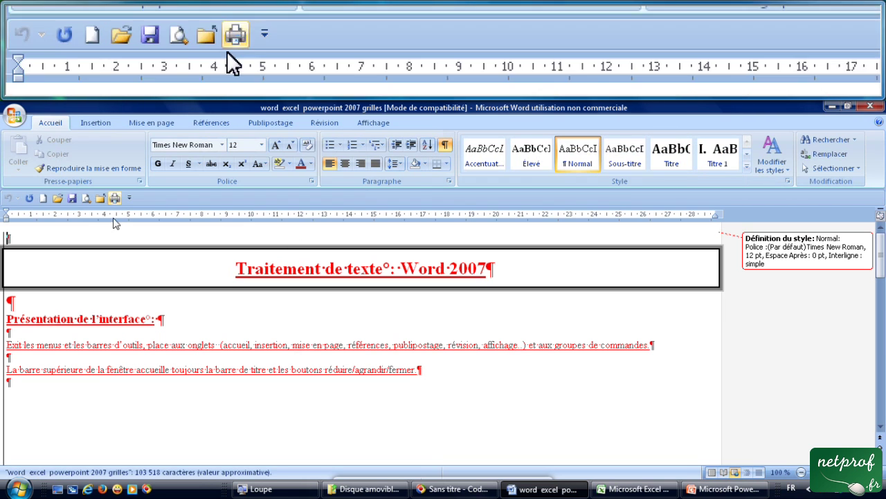
left_click(100, 198)
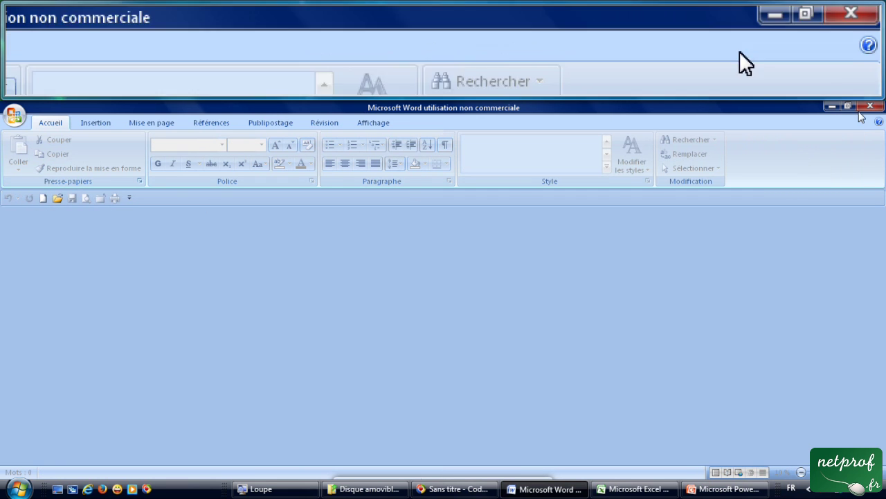
Minimize Word, switch to the Excel window and close its open blank workbook.
left_click(832, 107)
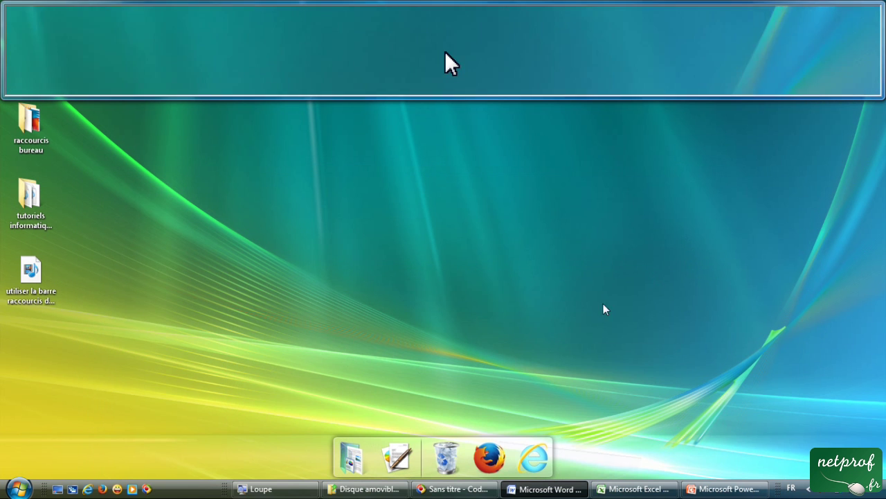
left_click(623, 491)
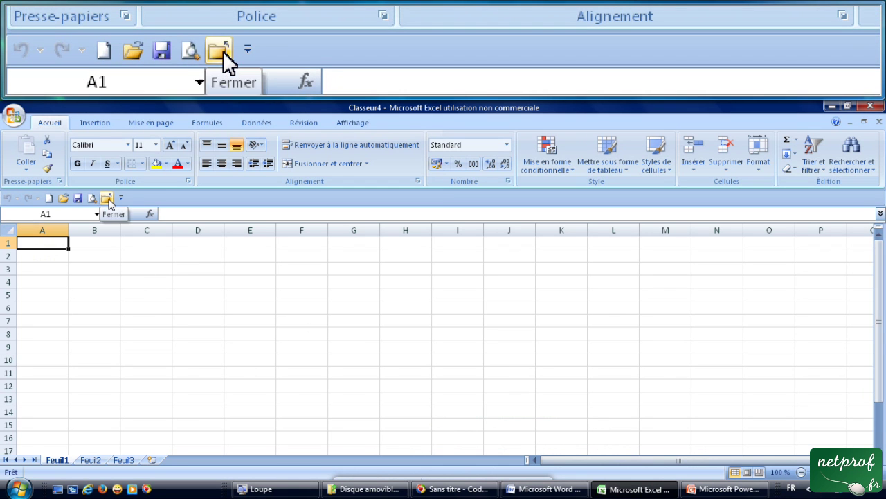
left_click(108, 199)
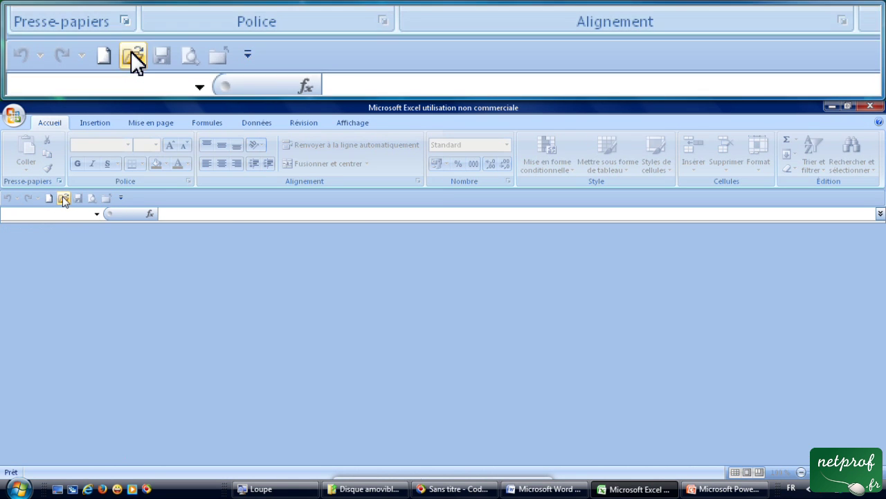
Open the existing workbook exercice tableau croisé from the Documents folder.
left_click(63, 199)
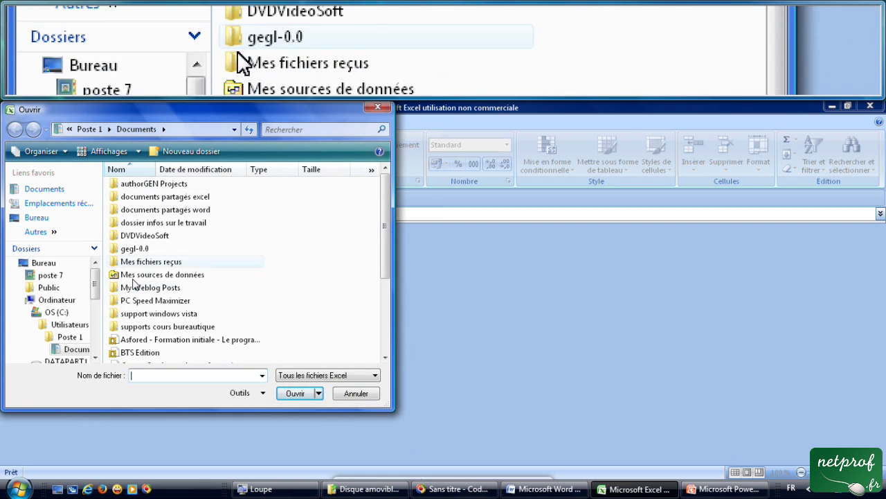
left_click(42, 190)
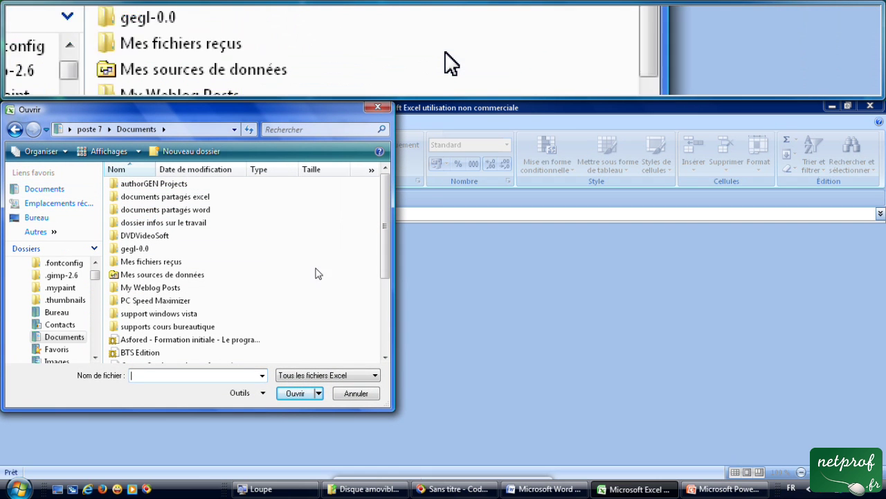
left_click_drag(385, 262, 399, 357)
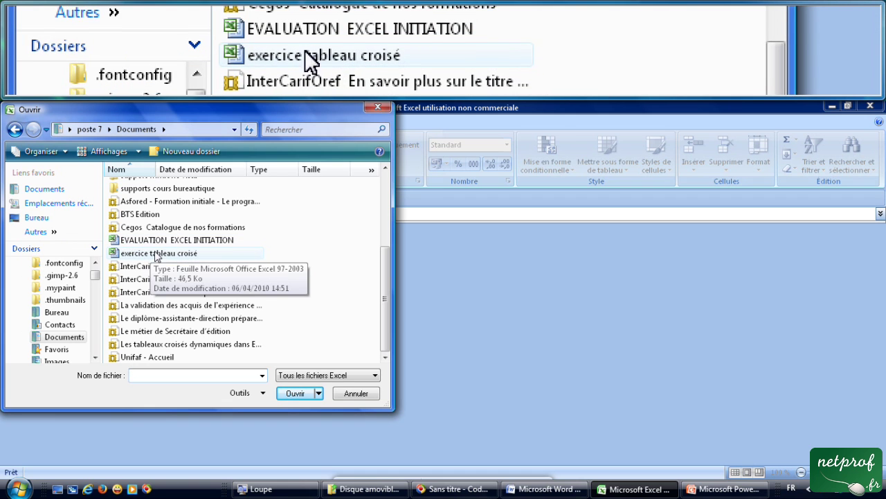
left_click(135, 254)
left_click(299, 394)
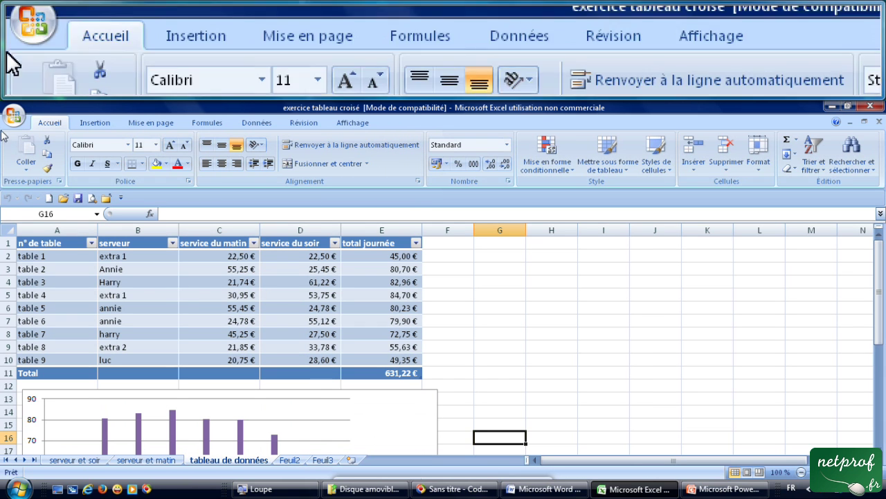
Close the workbook exercice tableau croisé while keeping Excel running.
left_click(13, 117)
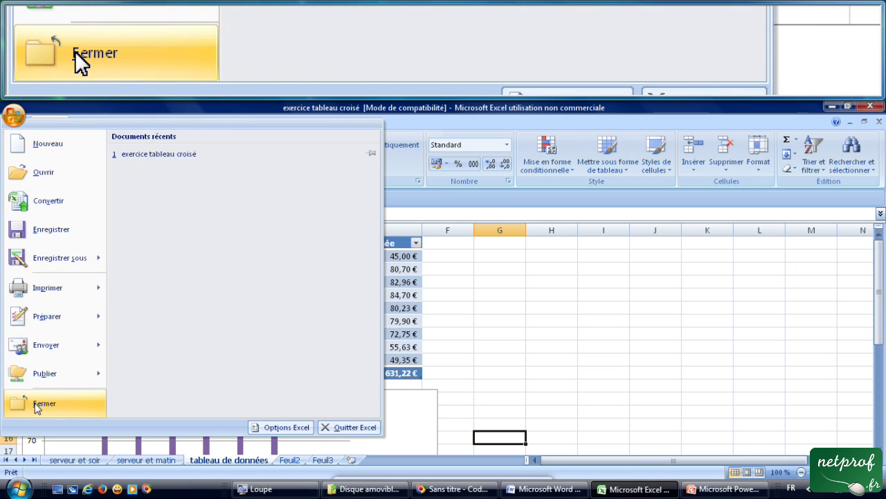
left_click(33, 404)
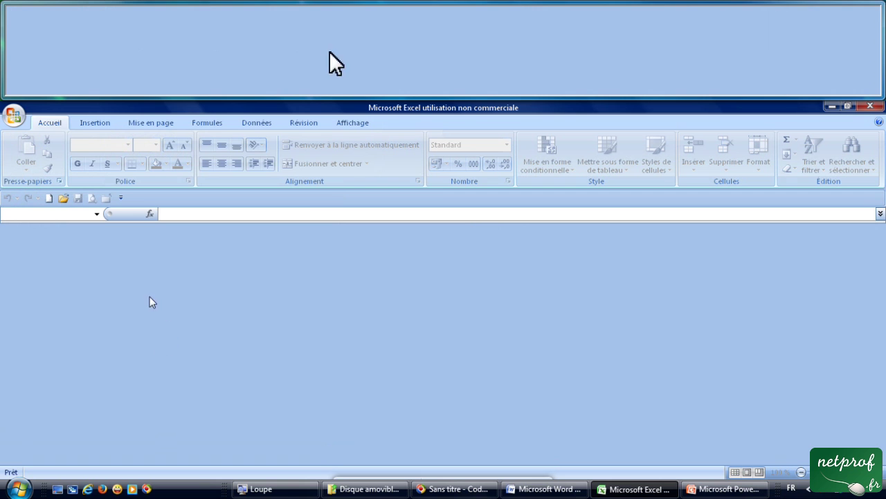
Open the workbook EVALUATION EXCEL INITIATION from the Documents folder and close it again.
left_click(14, 115)
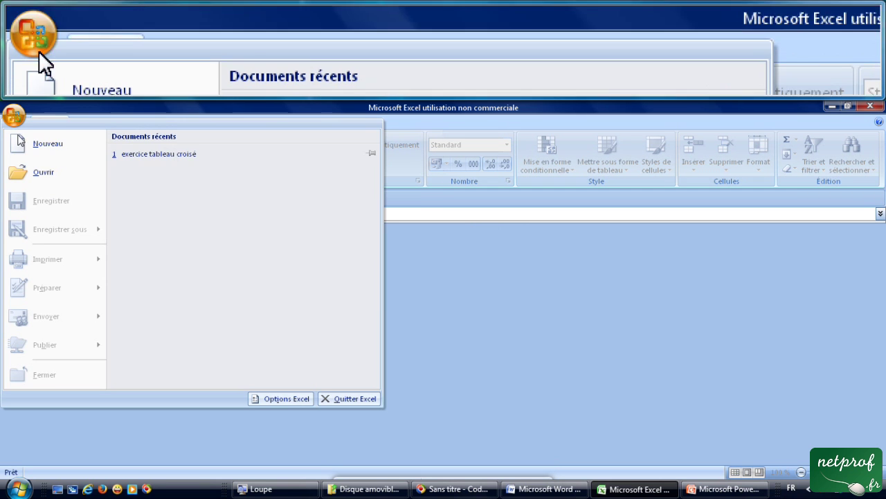
left_click(22, 172)
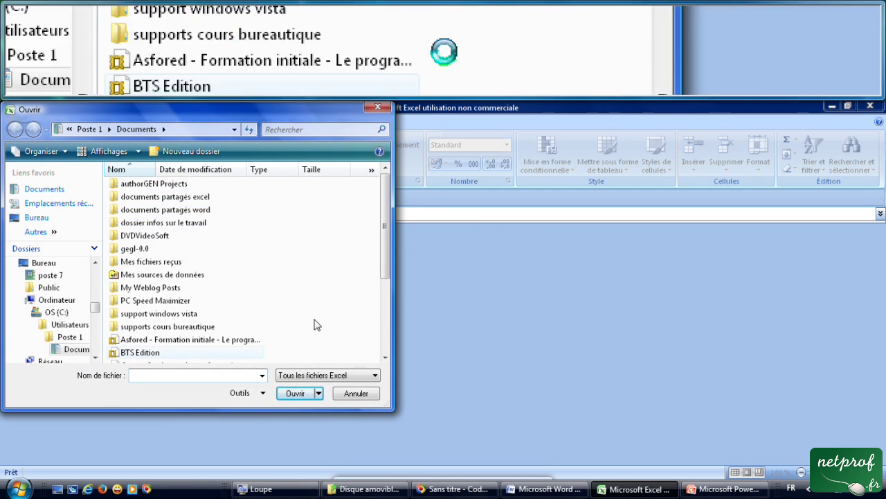
left_click_drag(381, 271, 390, 330)
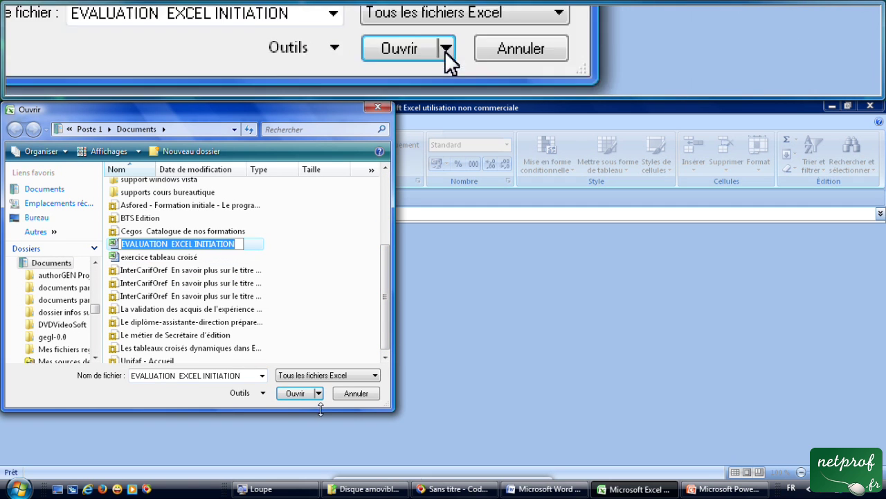
left_click(295, 393)
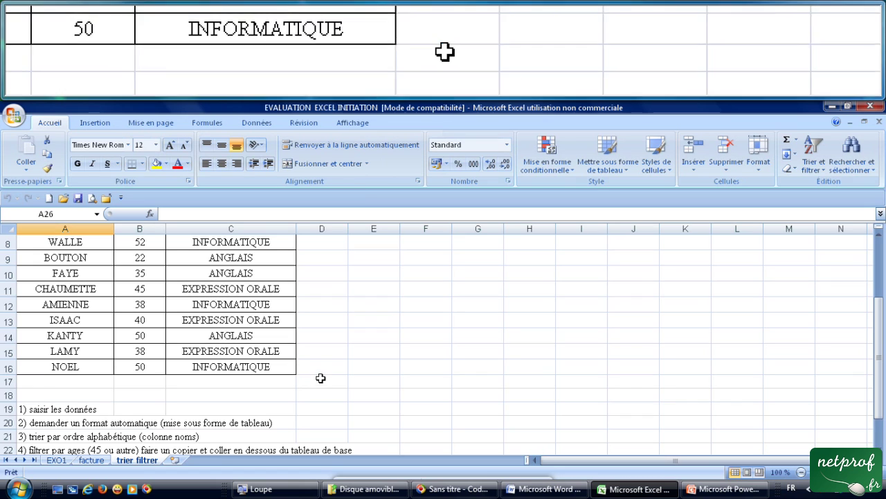
left_click(107, 198)
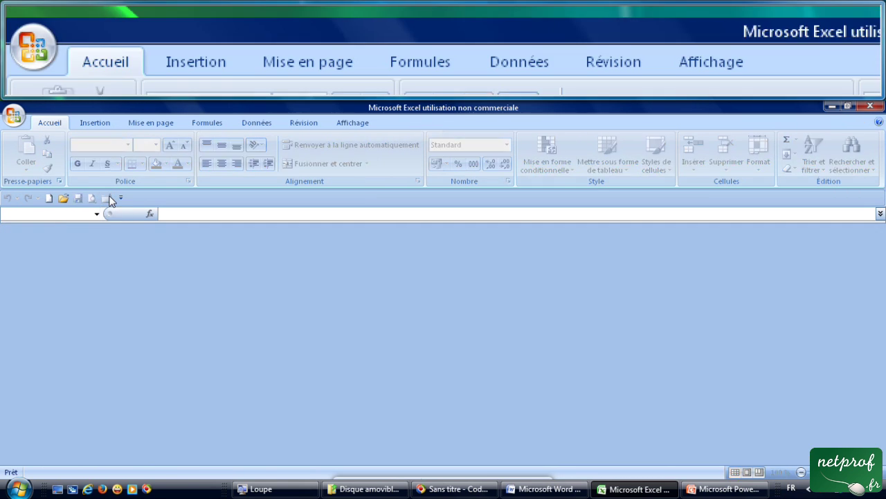
Reopen EVALUATION EXCEL INITIATION from the Documents folder and close it once more, leaving Excel running.
left_click(63, 198)
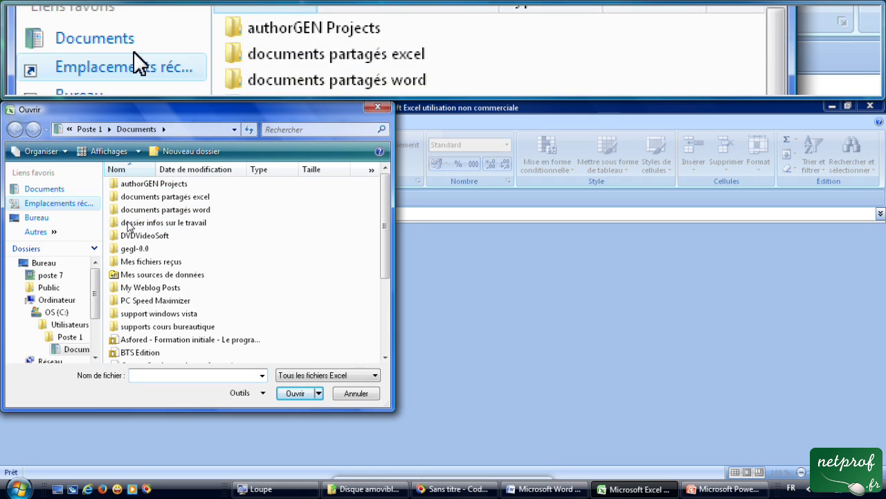
scroll(386, 265, "down", 3)
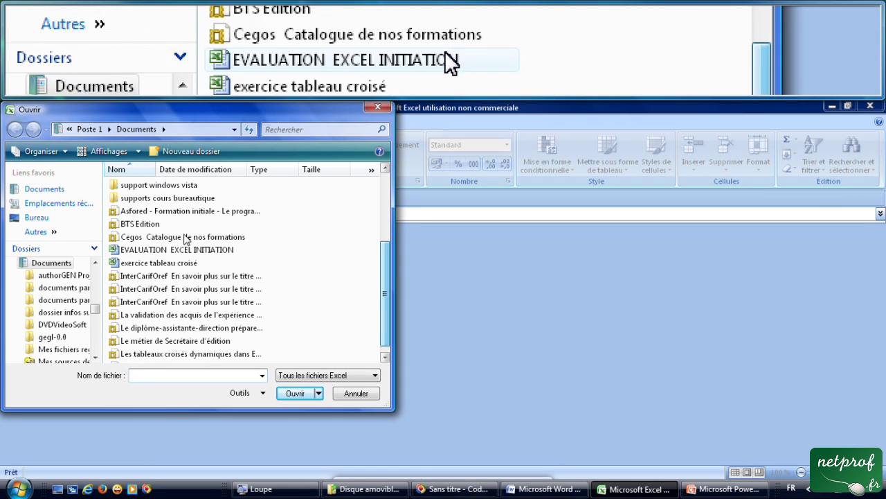
left_click(177, 252)
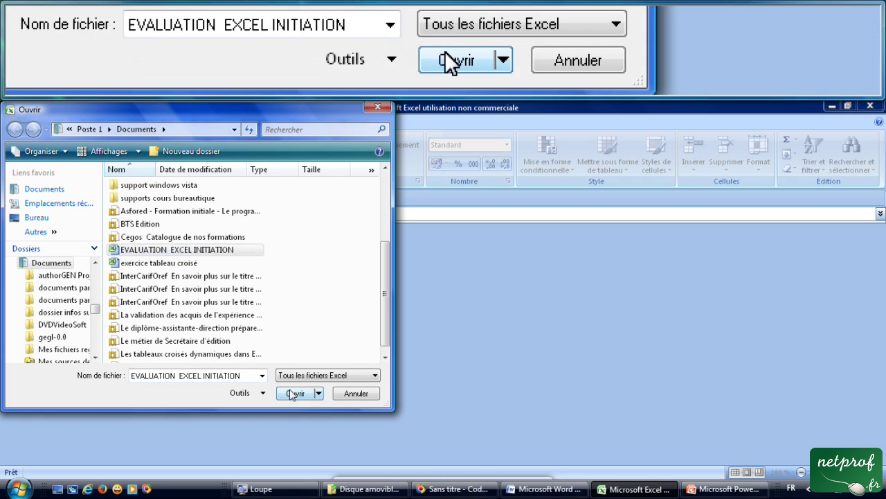
left_click(295, 393)
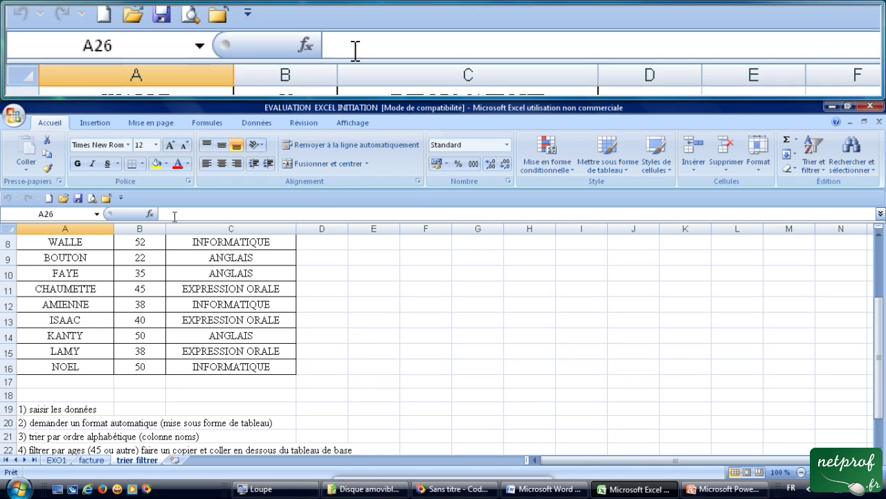
left_click(107, 198)
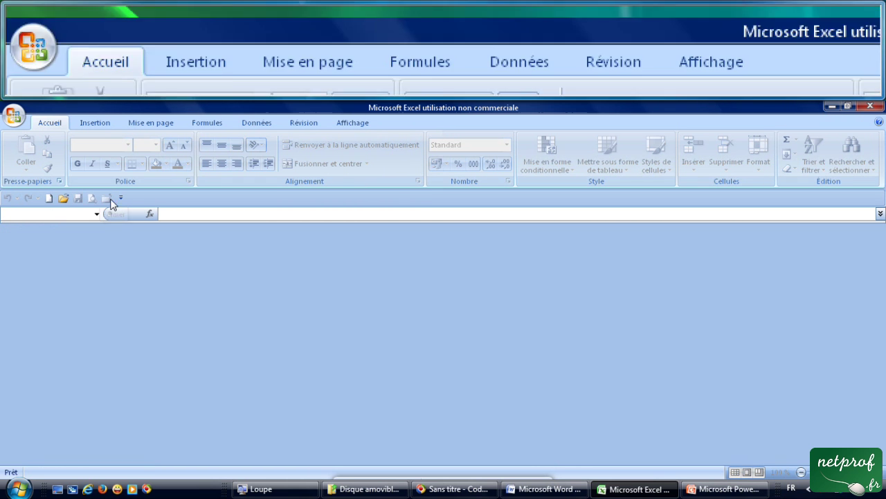
Minimize Excel, switch to the PowerPoint window and close its open blank presentation.
left_click(832, 106)
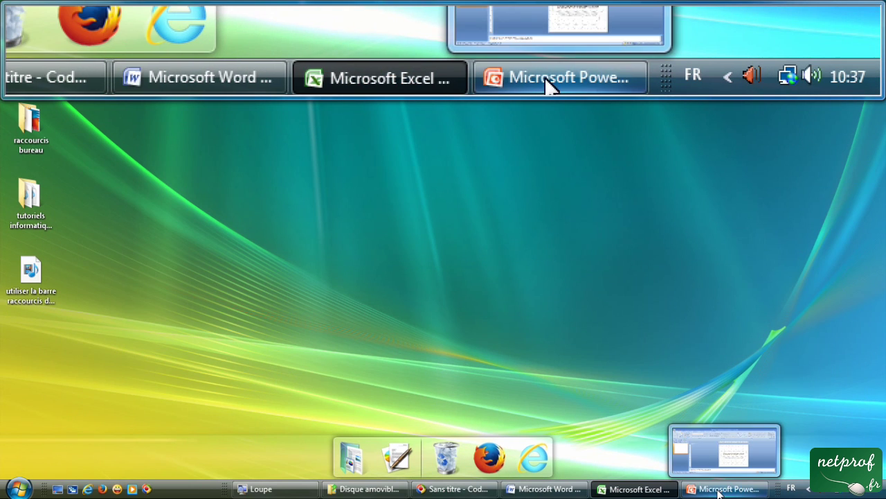
left_click(717, 490)
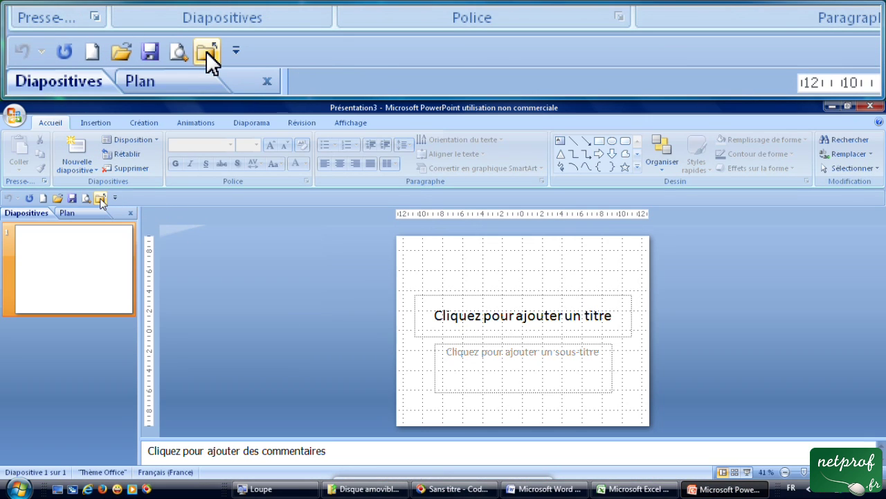
left_click(100, 198)
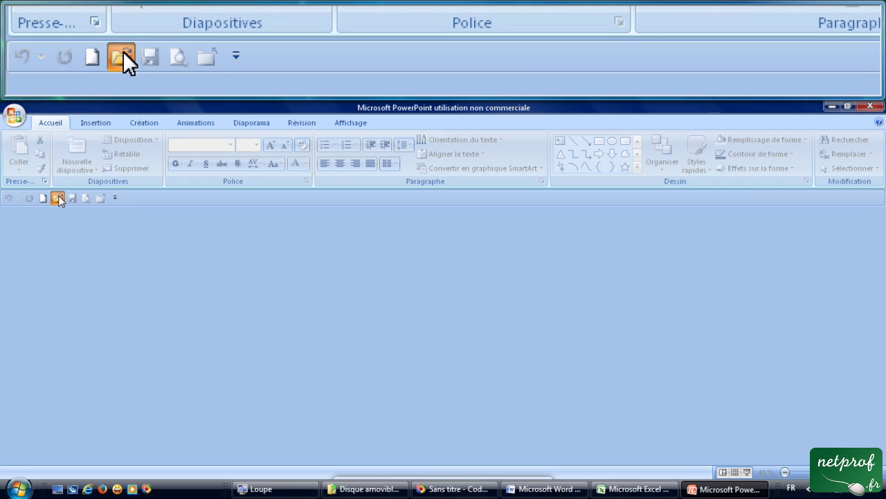
Start opening an existing presentation in PowerPoint.
left_click(58, 198)
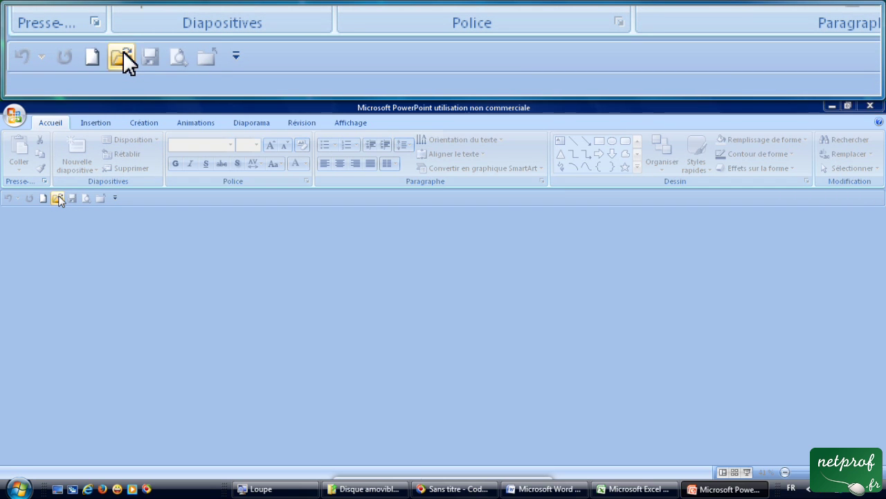